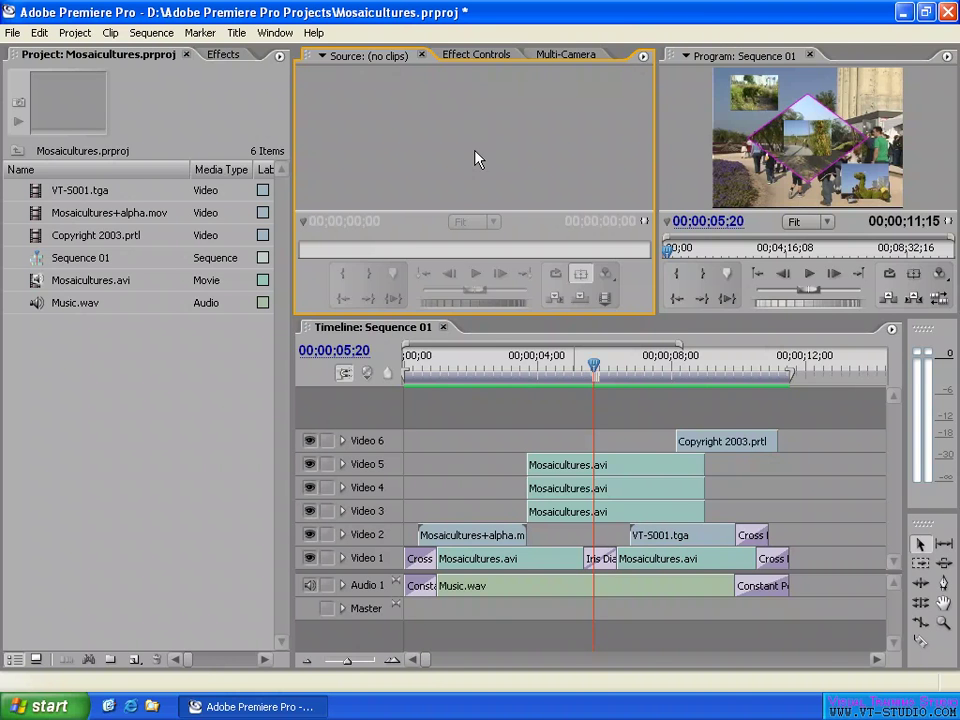
Look over the files available for import in the Adobe Premiere Pro Media Files folder without importing any
click(205, 128)
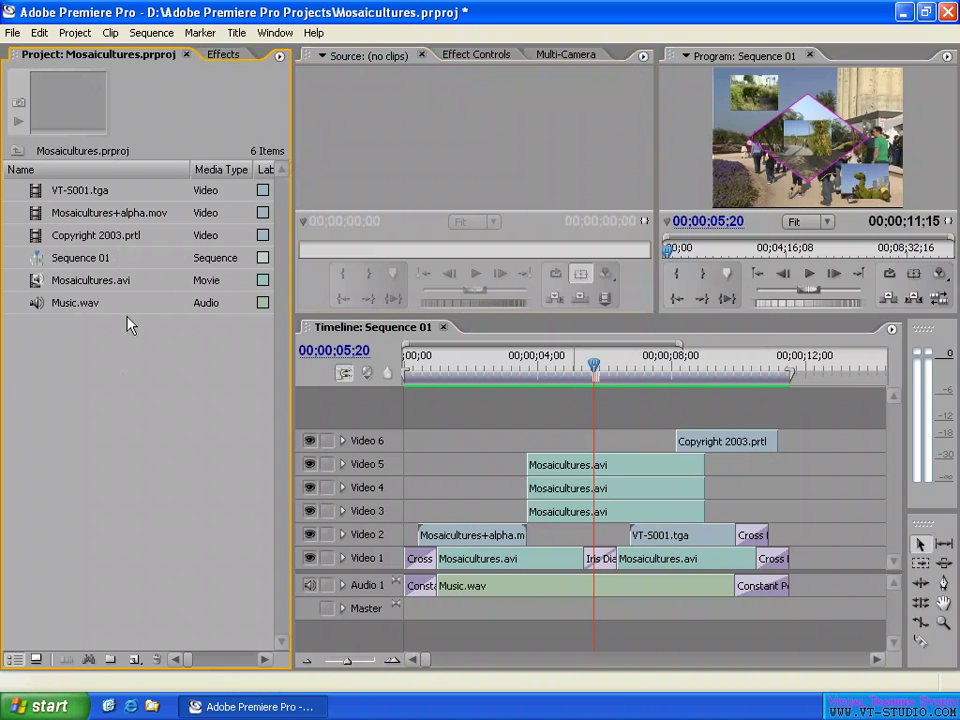
right_click(124, 390)
mouse_move(163, 445)
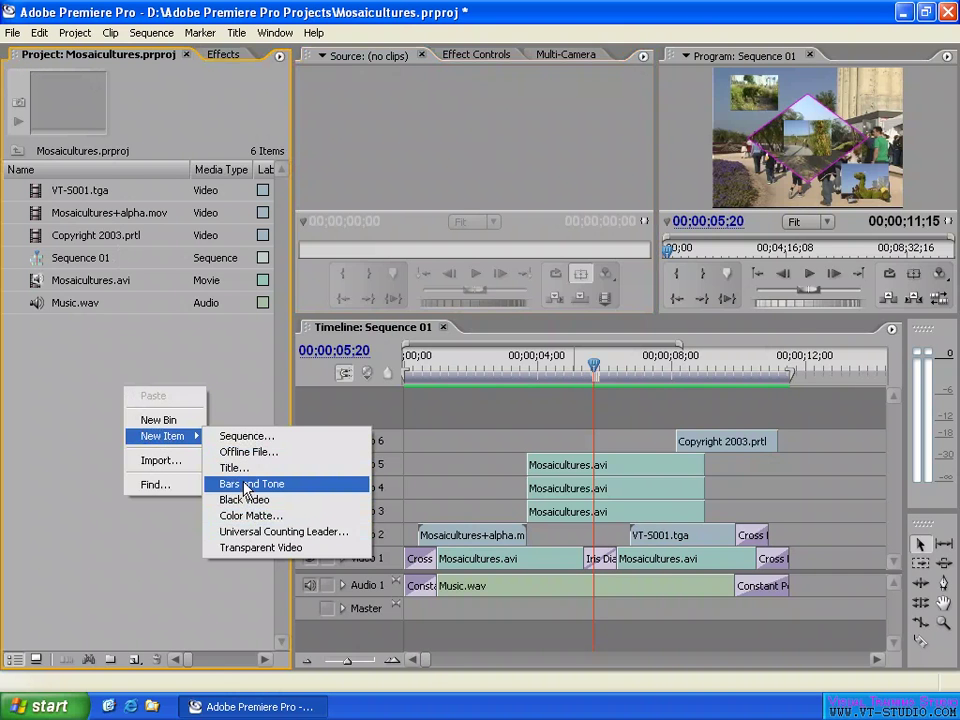
click(163, 461)
drag(578, 265, 402, 372)
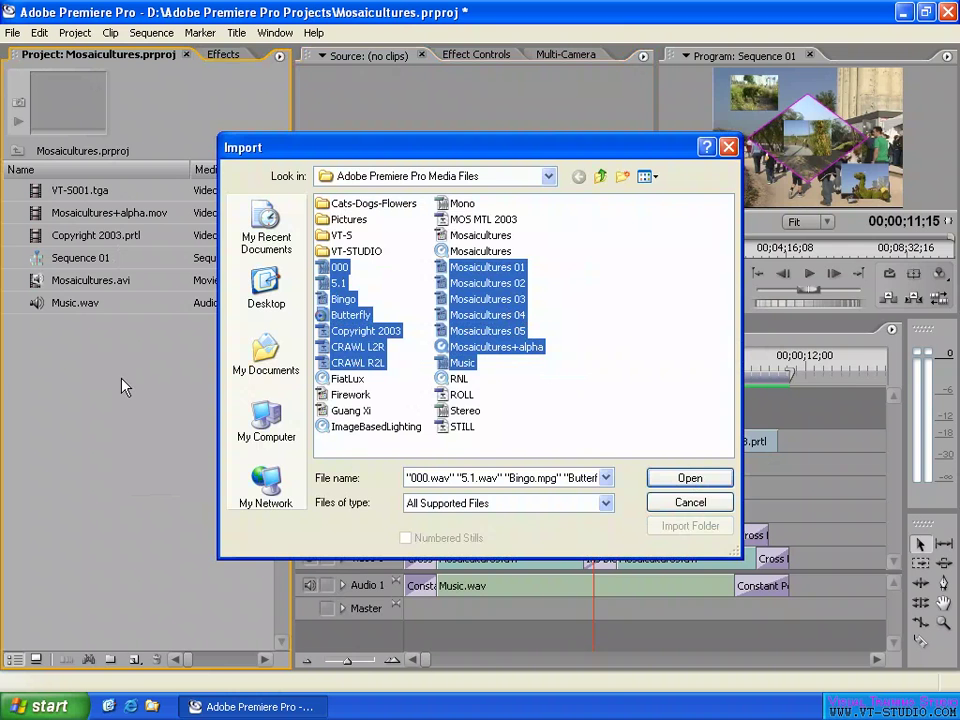
click(688, 502)
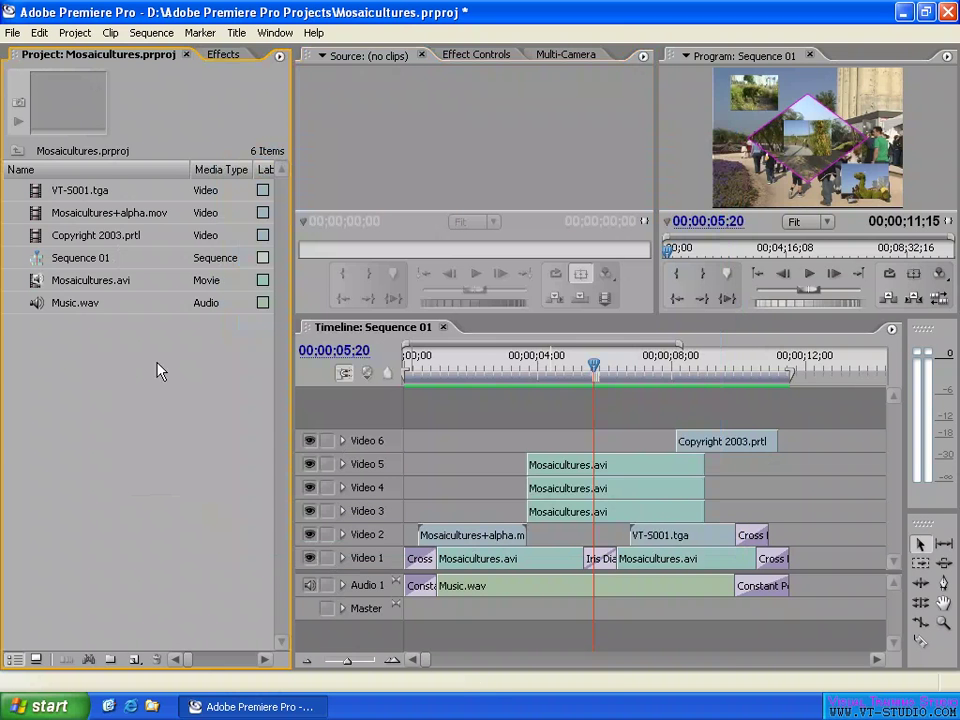
View the Capture window's logging settings and close the window
click(12, 32)
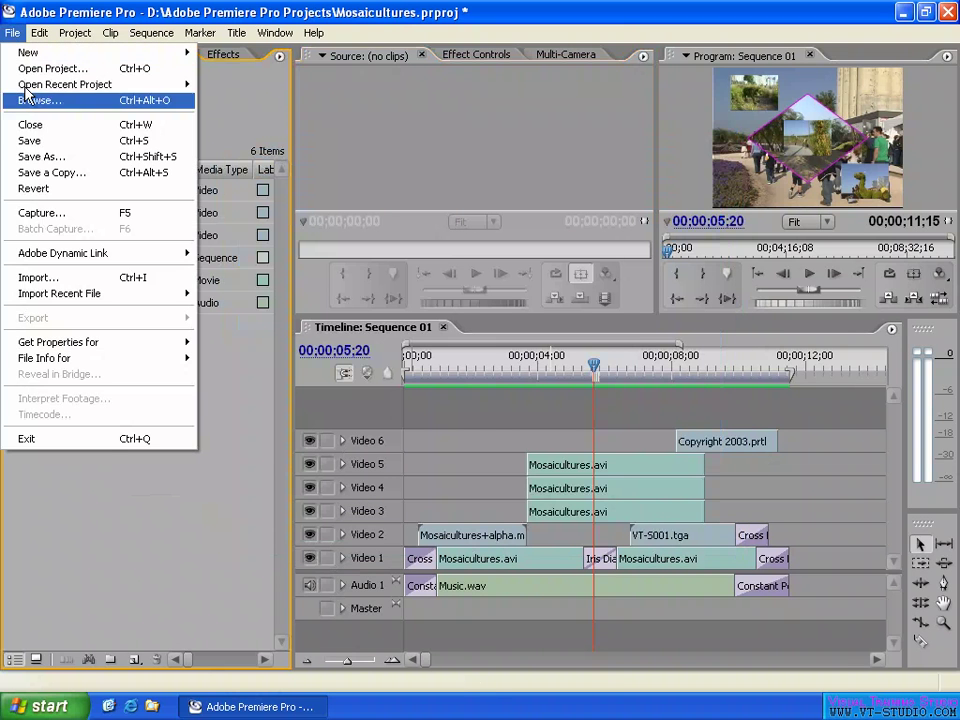
click(40, 213)
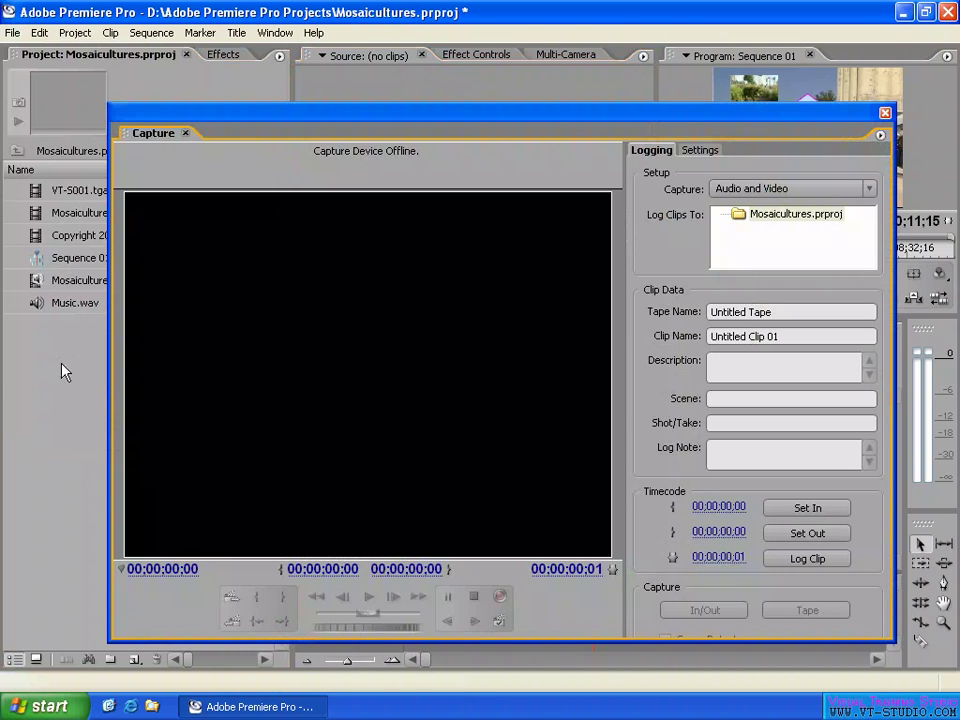
click(886, 114)
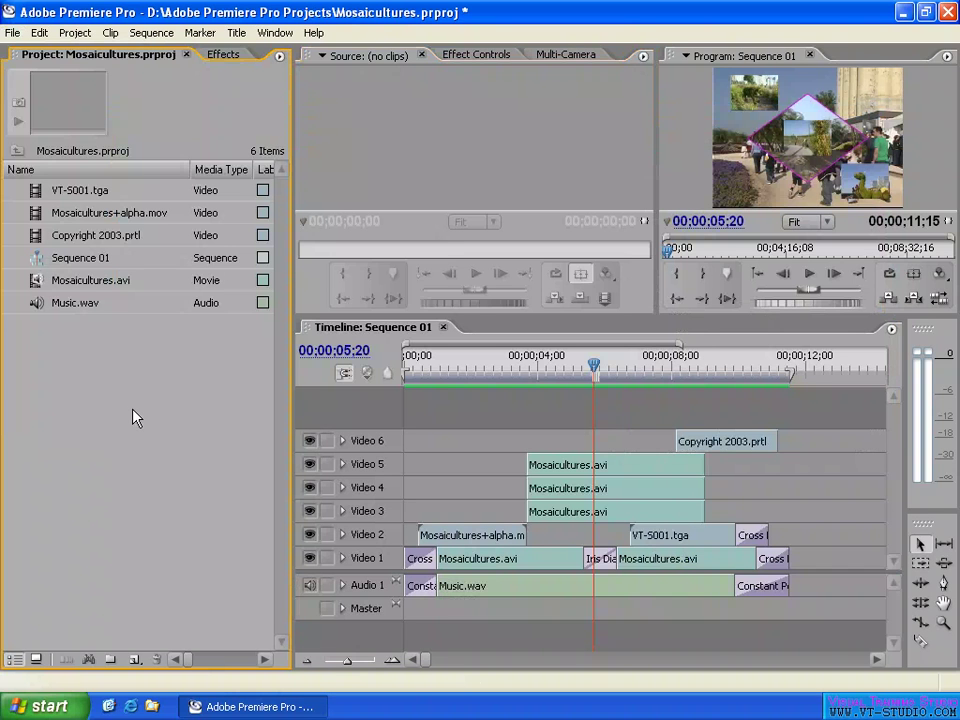
Inspect Sequence 01 and its timeline clips, and scrub the playhead to 00;00;02;23
click(38, 262)
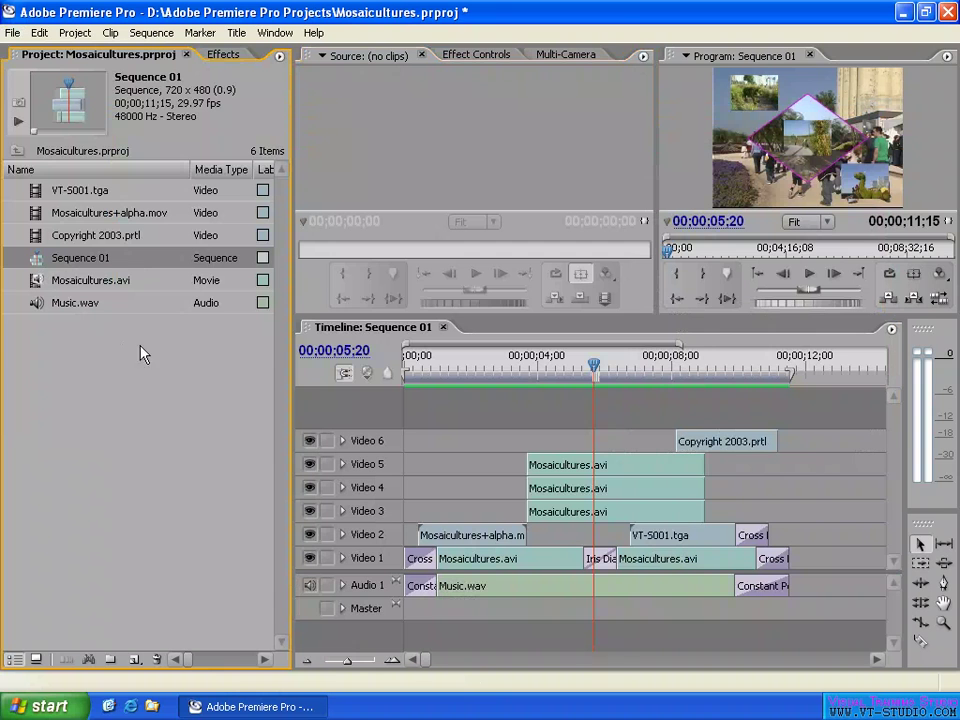
click(325, 338)
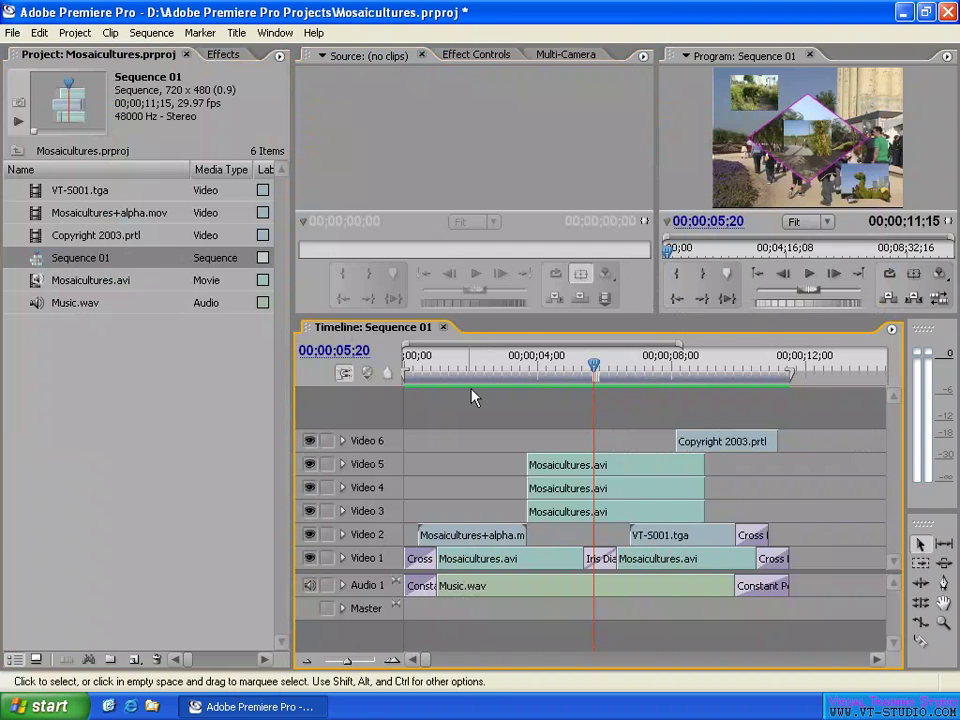
drag(482, 413, 735, 630)
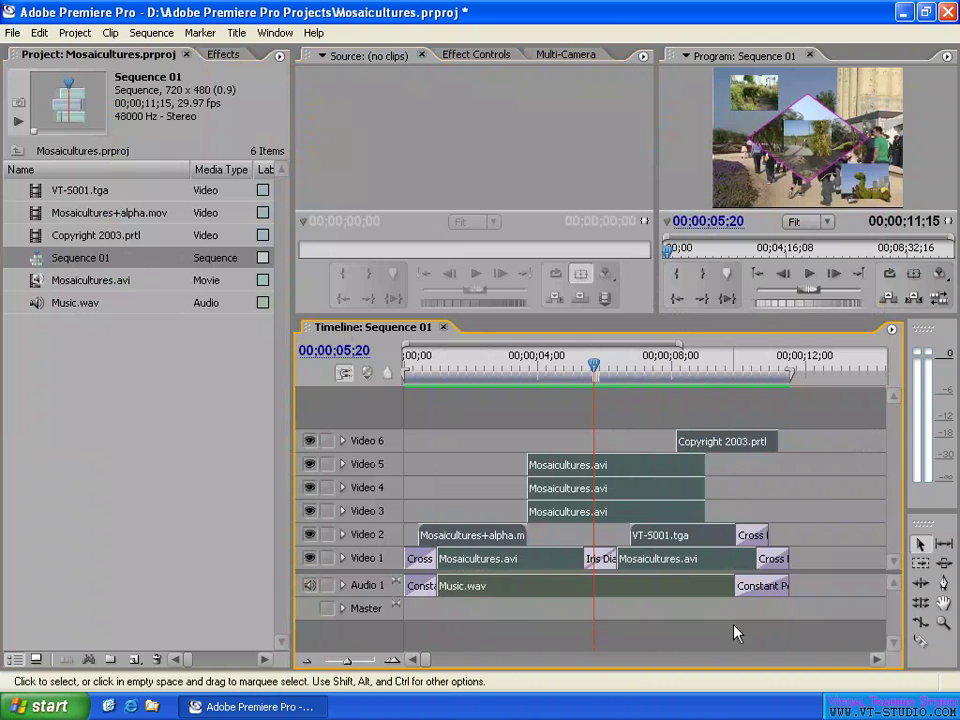
click(520, 413)
drag(446, 375, 497, 369)
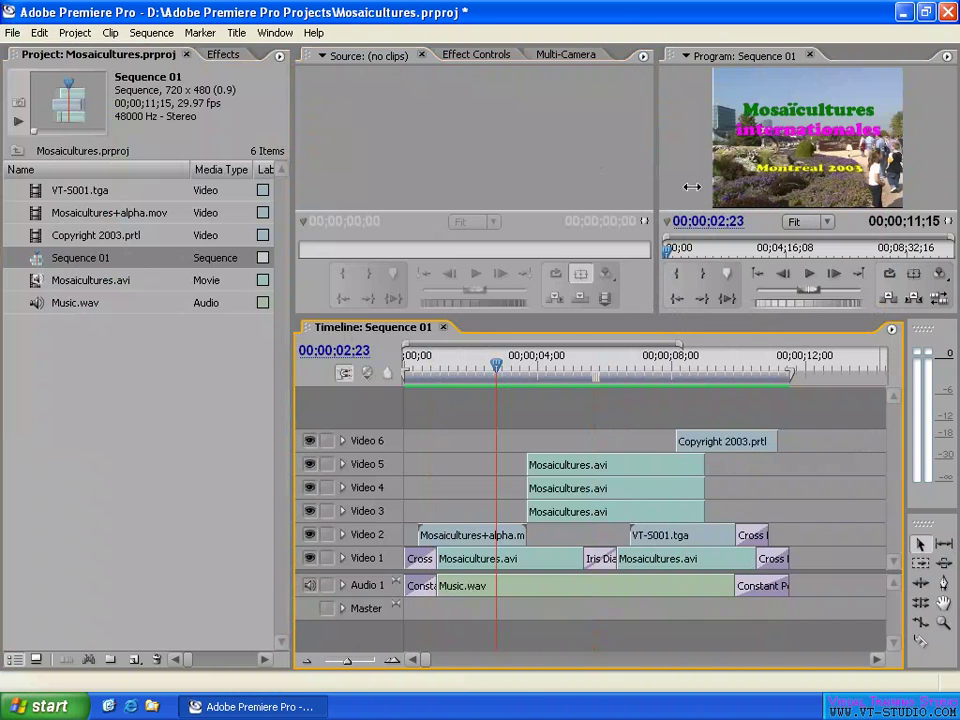
View the Effect Controls and Multi-Camera monitor, and return to the Source monitor
click(560, 150)
click(500, 57)
click(580, 56)
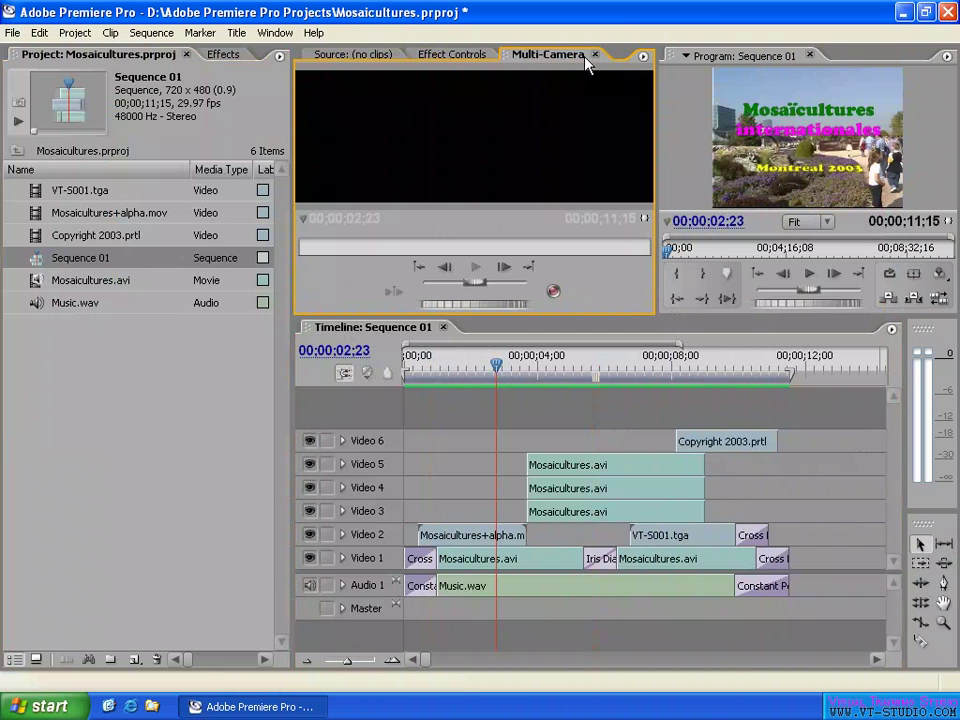
click(437, 56)
click(345, 57)
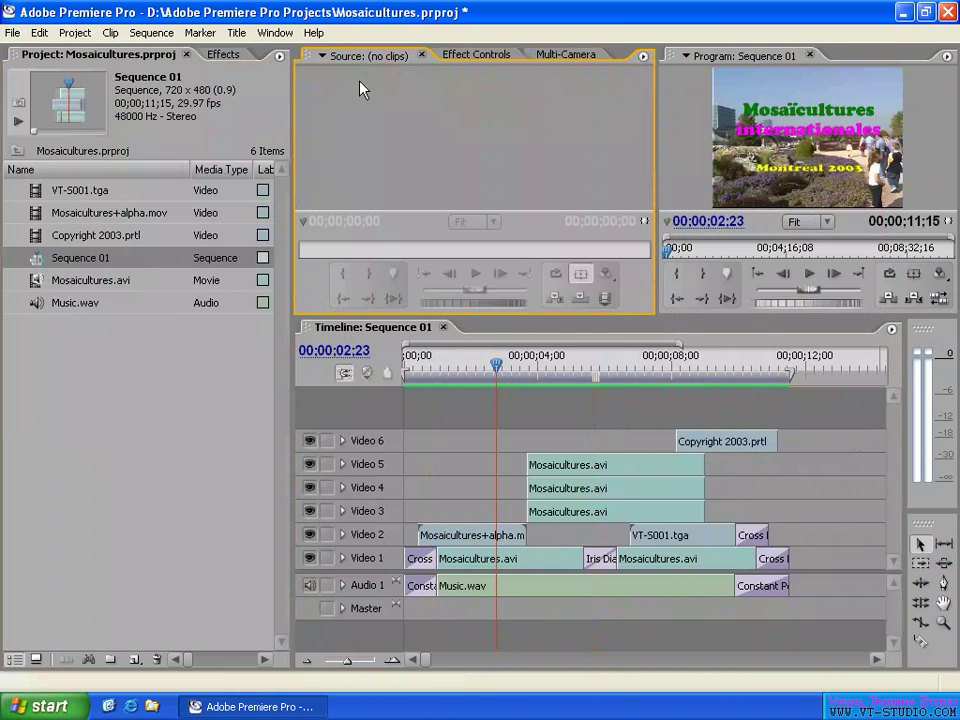
Preview Sequence 01 at several points from its beginning to past its end, finishing at 00;00;04;17
click(511, 362)
drag(15, 190, 64, 304)
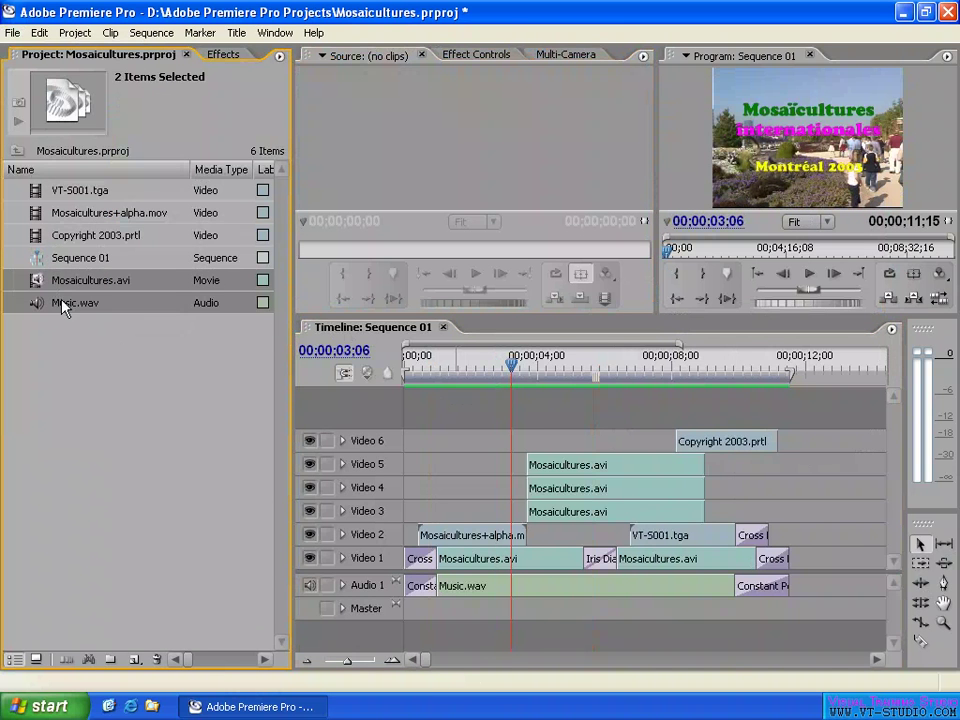
click(587, 362)
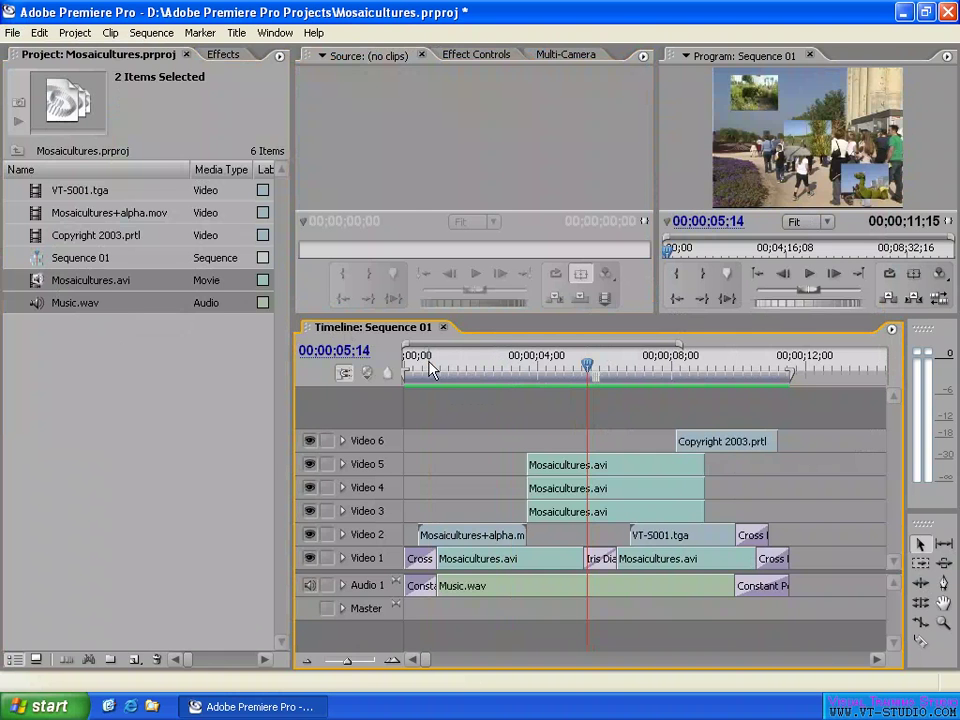
click(420, 364)
click(545, 364)
drag(690, 368, 808, 360)
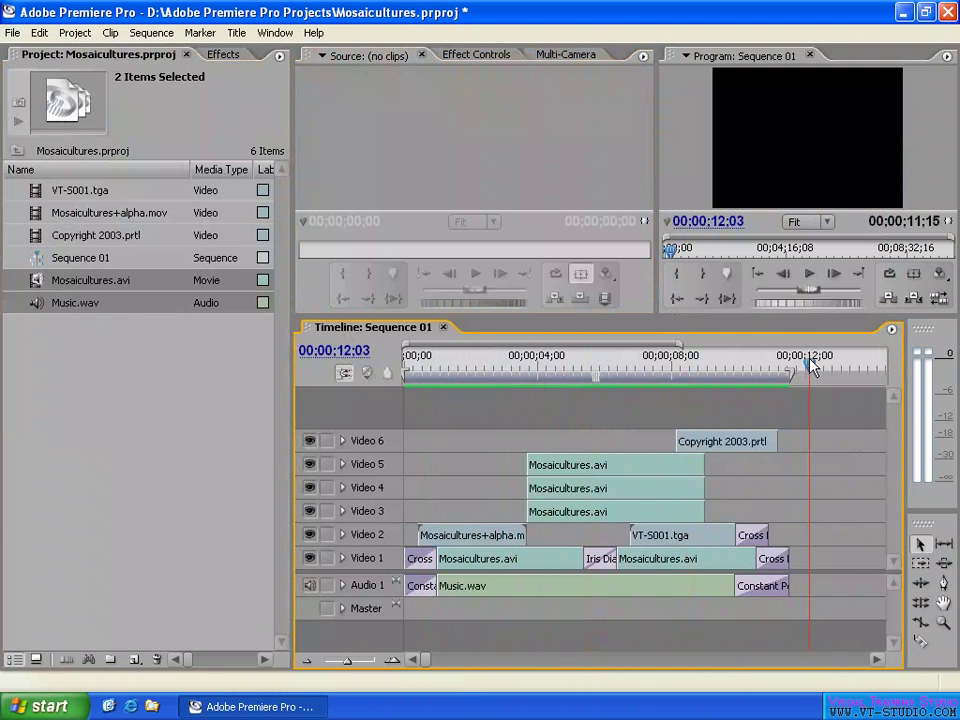
click(557, 362)
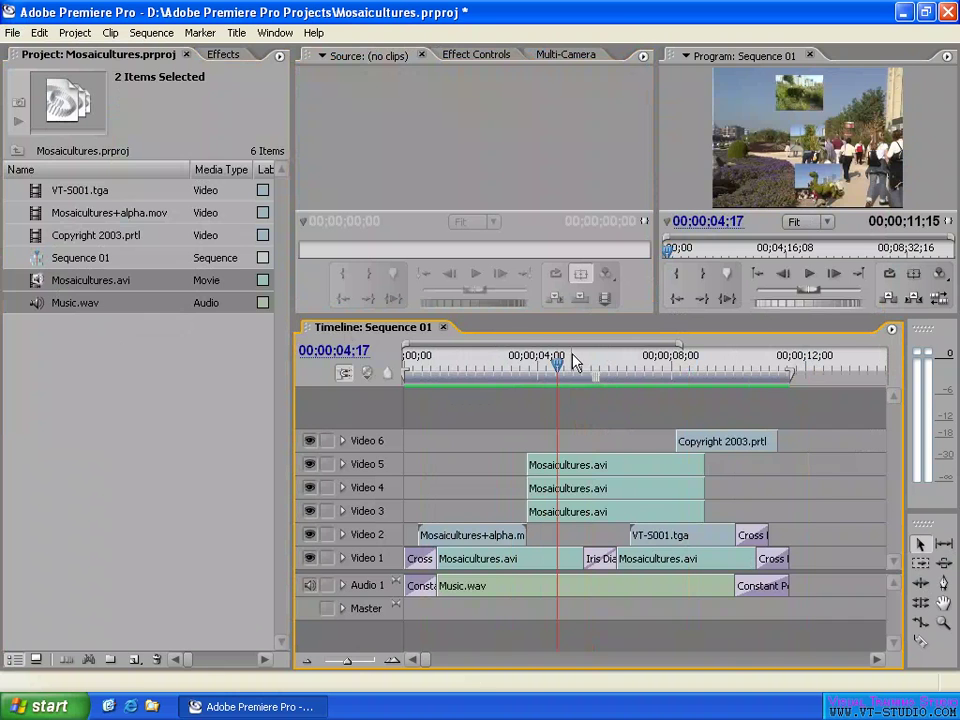
Open the first Mosaicultures.avi clip on Video 1 in the Source monitor and examine its used range up close
click(511, 562)
click(670, 560)
click(516, 560)
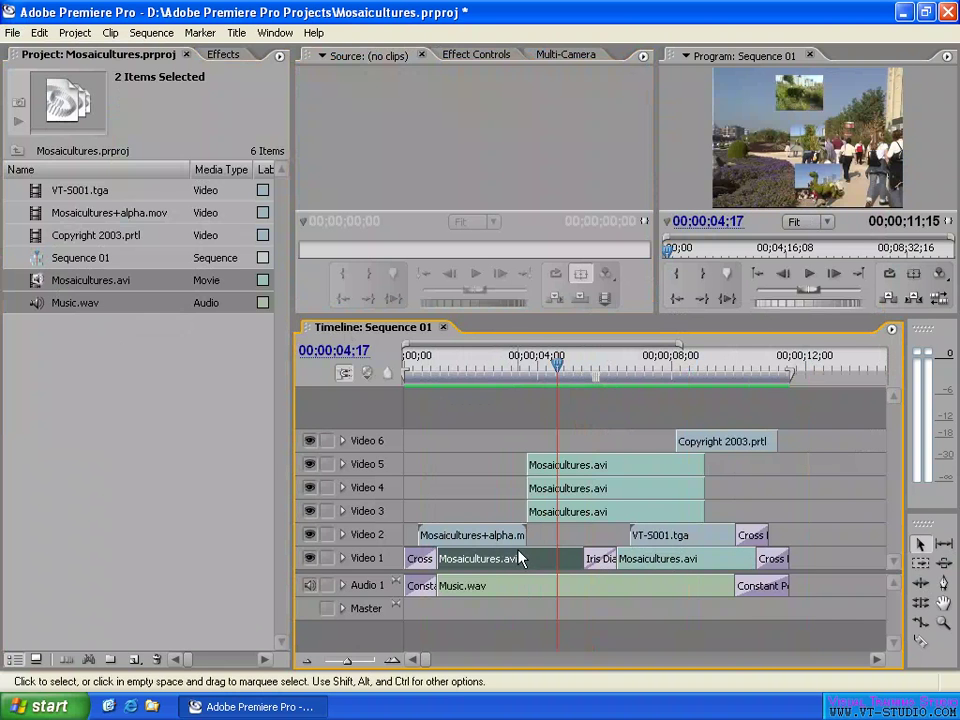
click(46, 284)
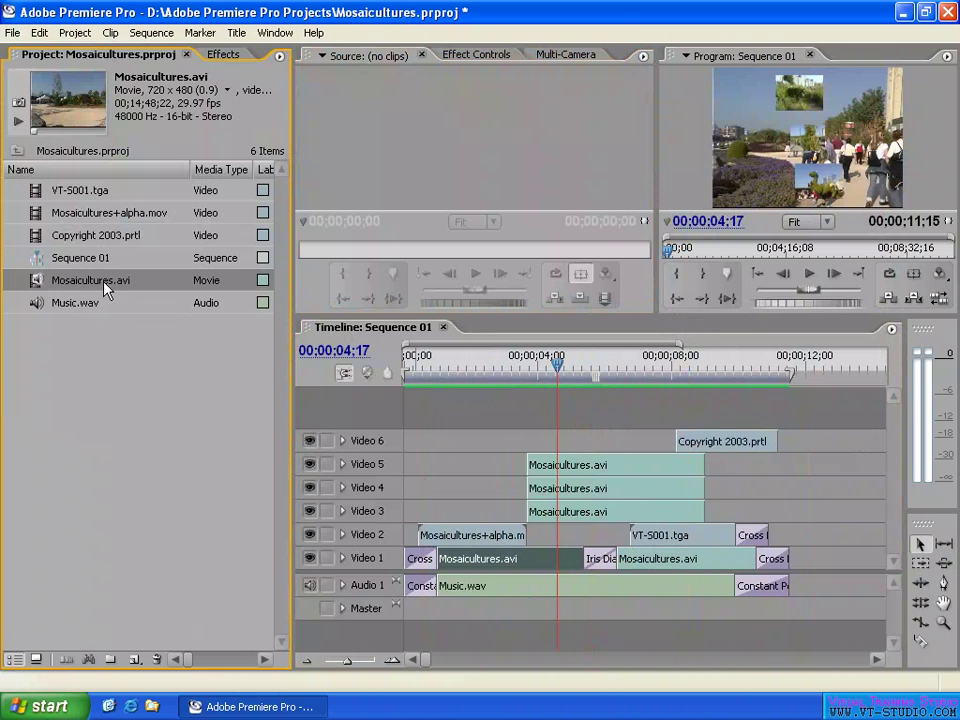
click(515, 566)
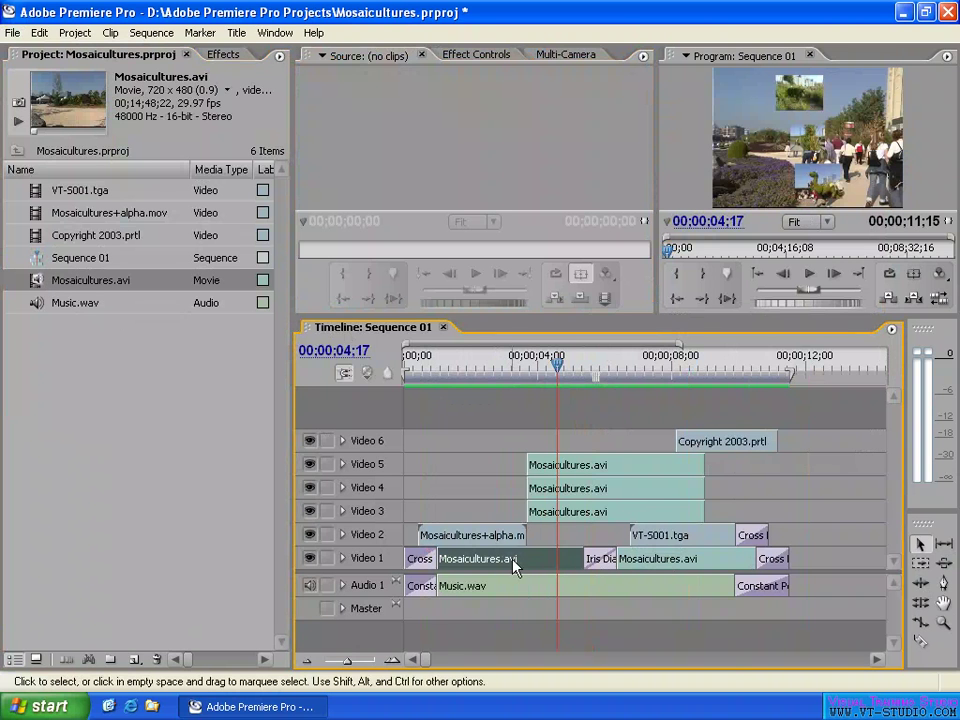
double_click(515, 566)
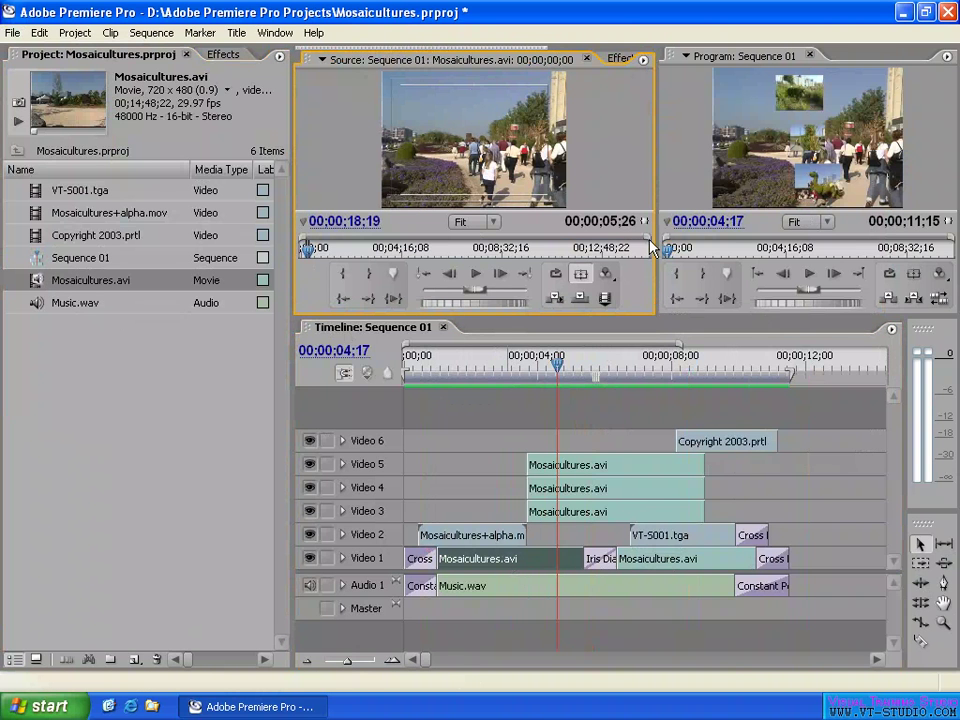
drag(652, 249, 531, 247)
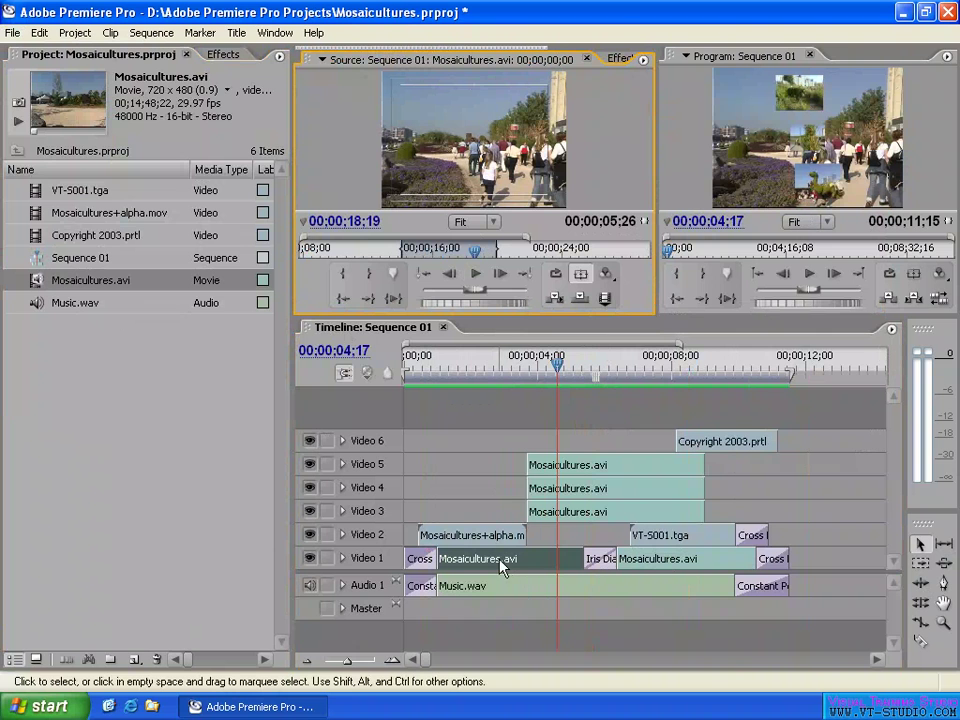
Open the second Mosaicultures.avi clip on Video 1 in the Source monitor and compare its used range with the first clip
double_click(675, 561)
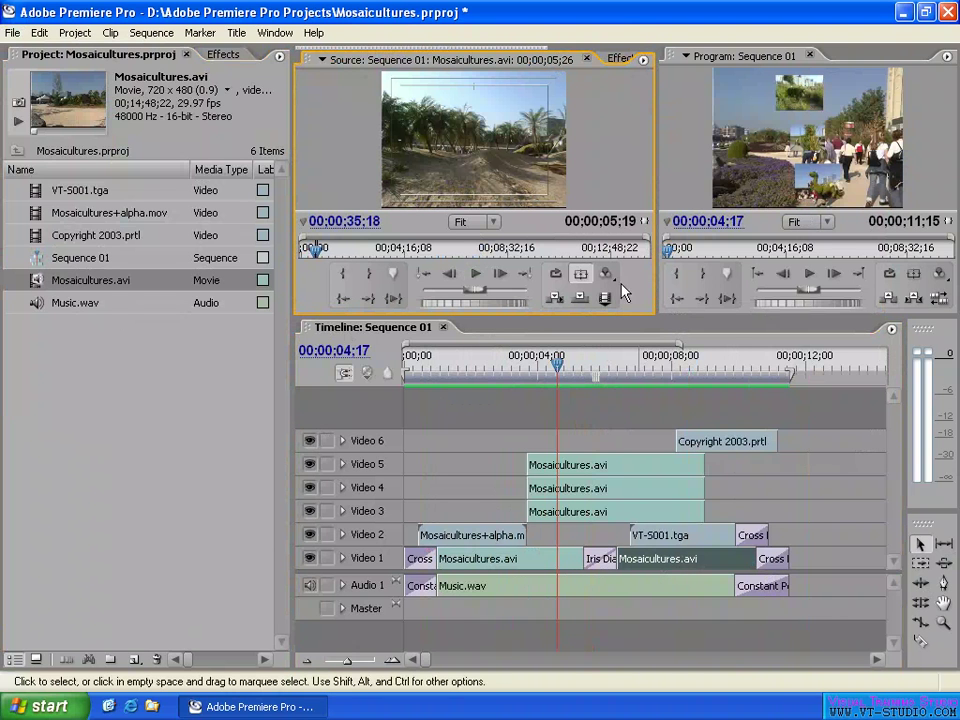
drag(647, 242, 490, 246)
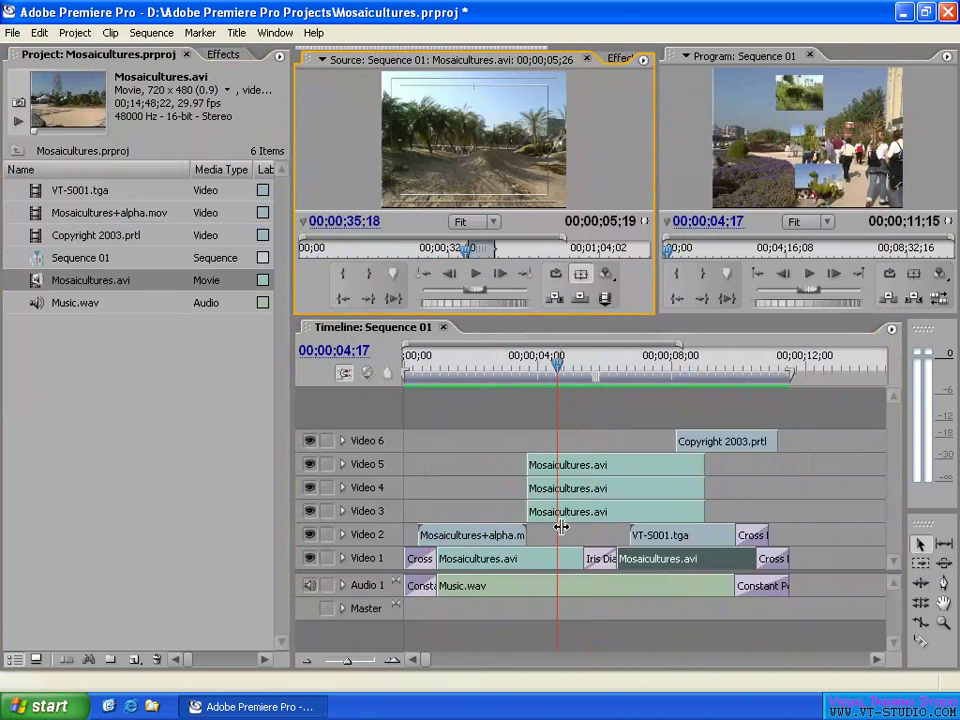
double_click(574, 562)
double_click(641, 558)
click(712, 563)
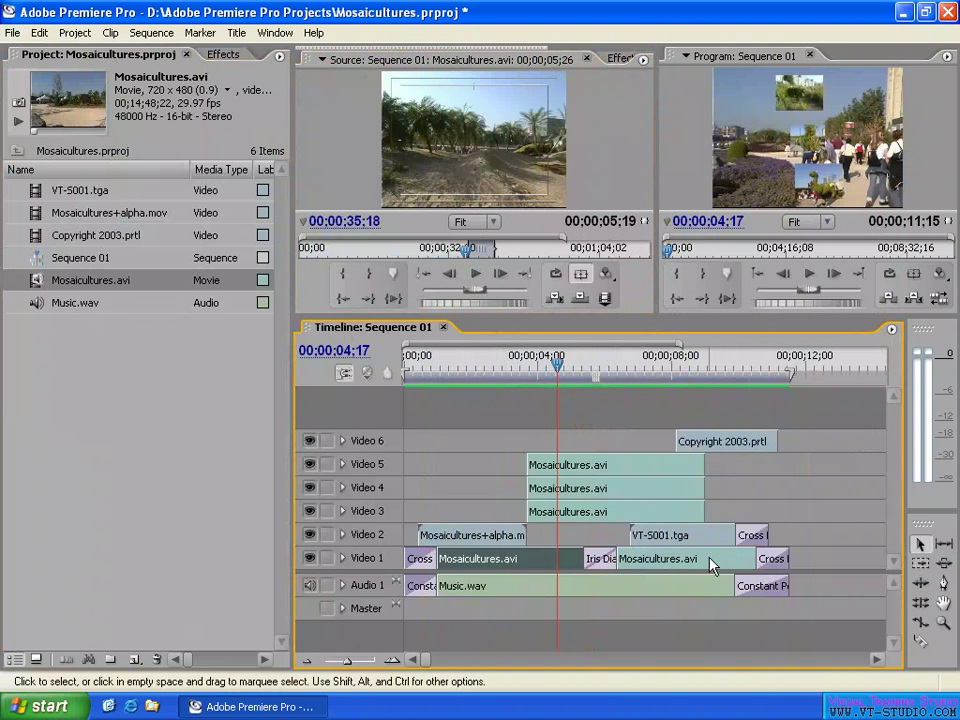
Examine the Mosaicultures+alpha title overlay around 00;00;03;01, hiding and reshowing Video 2 to compare the picture
click(476, 538)
click(481, 368)
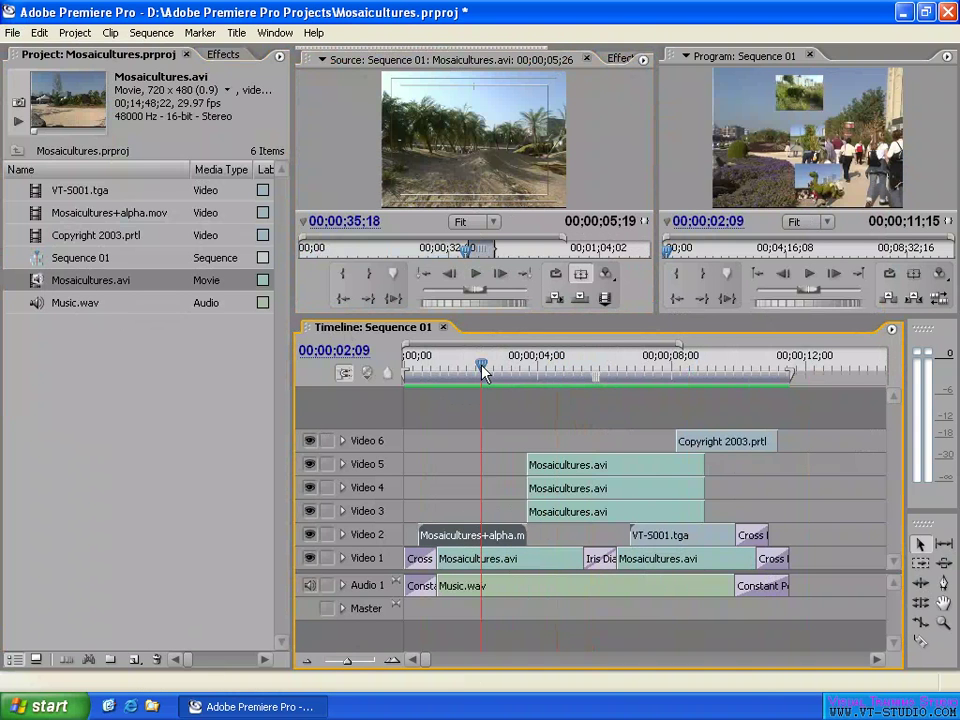
click(506, 366)
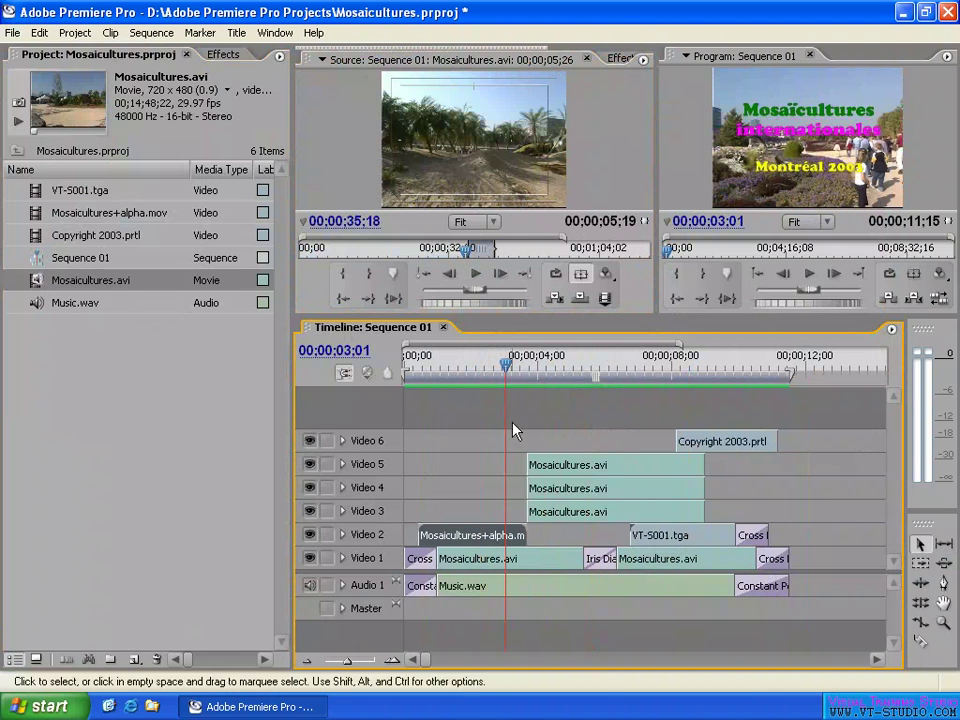
click(309, 535)
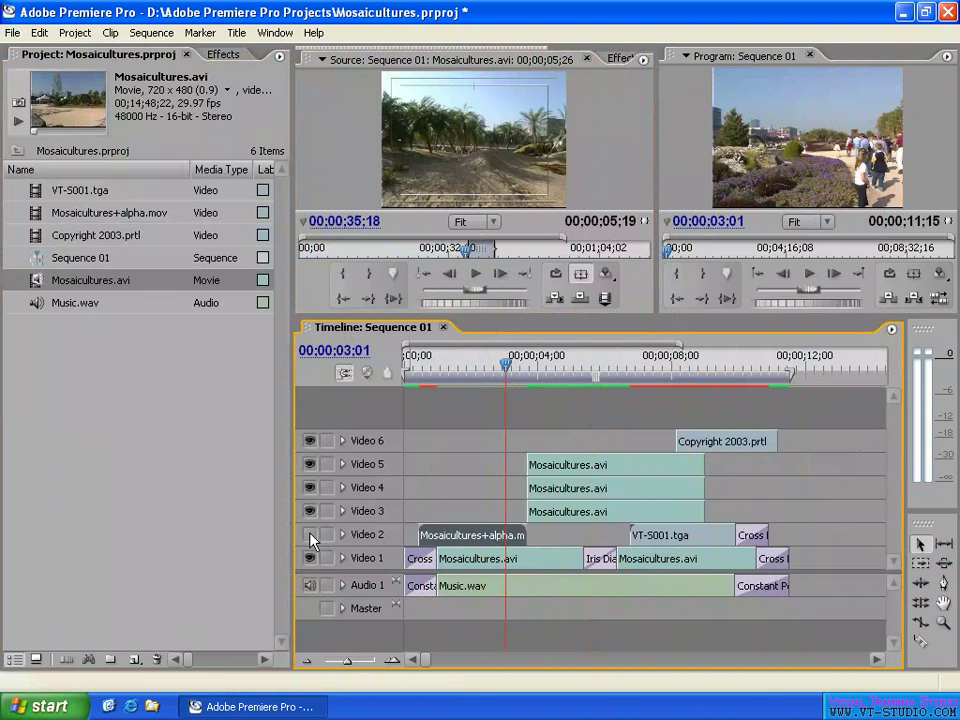
click(309, 535)
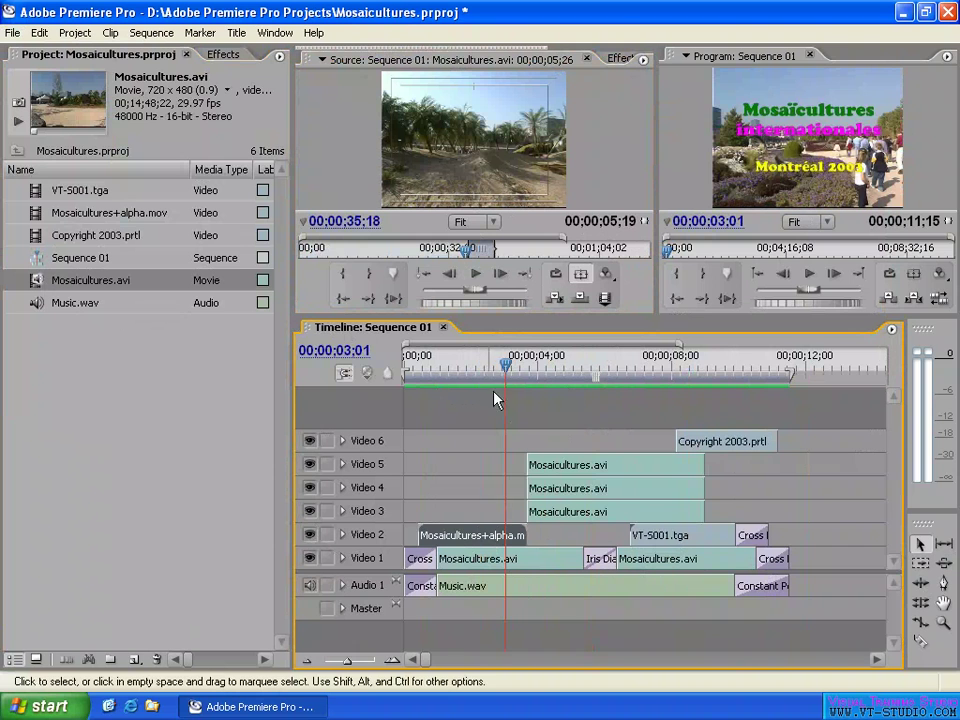
click(483, 365)
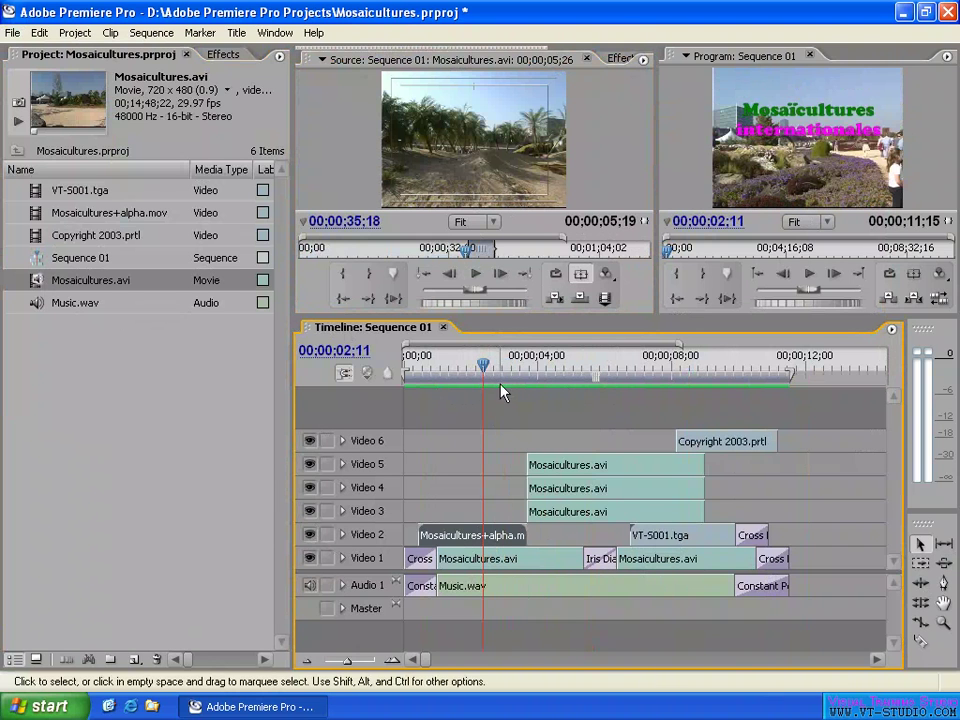
drag(494, 367, 506, 370)
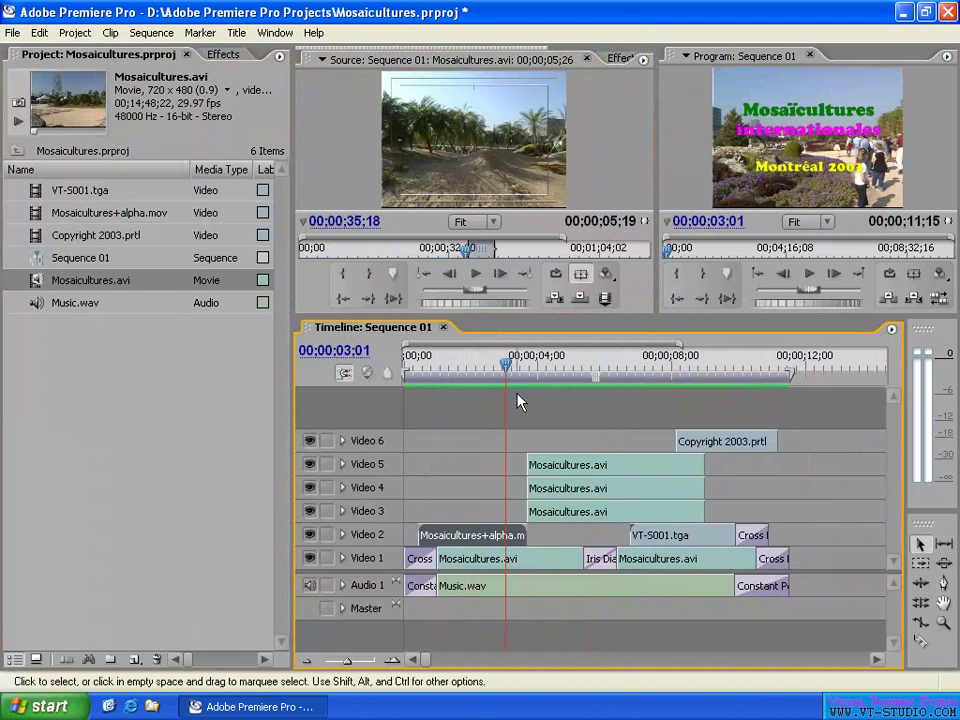
Preview the sequence at 00;00;06;06 and open the Video 3 Mosaicultures.avi clip in the Source monitor to see its range within the full footage
click(612, 365)
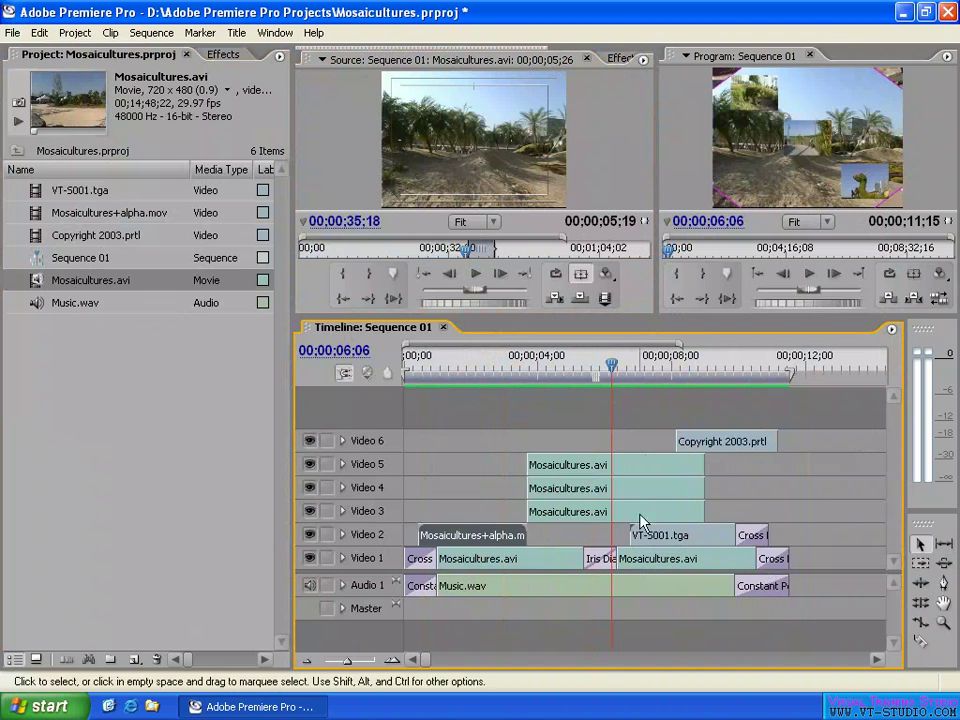
click(622, 514)
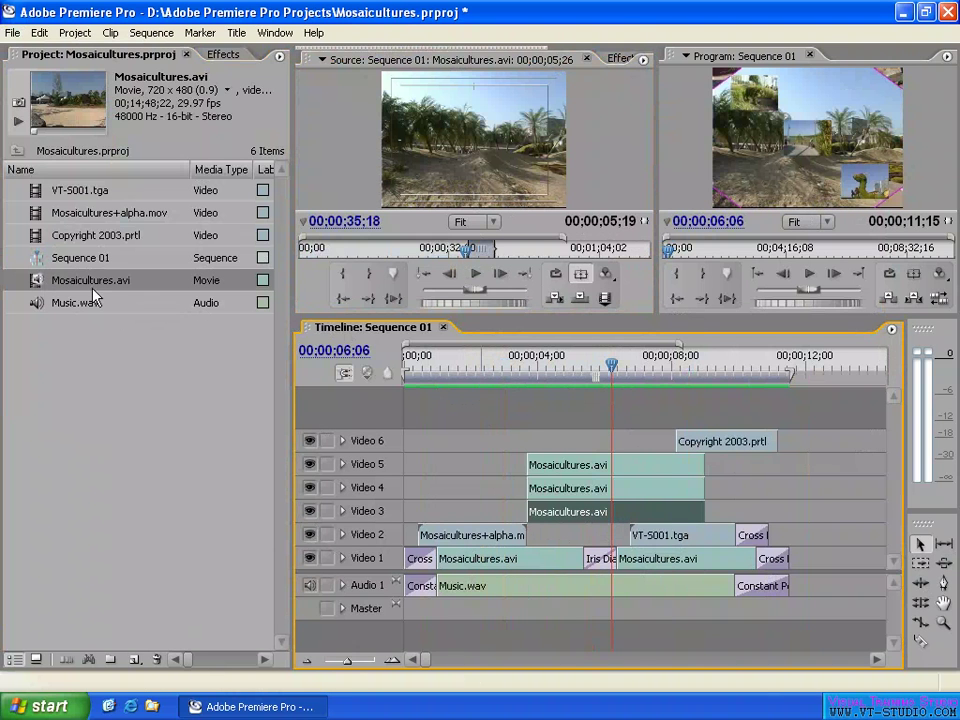
double_click(586, 514)
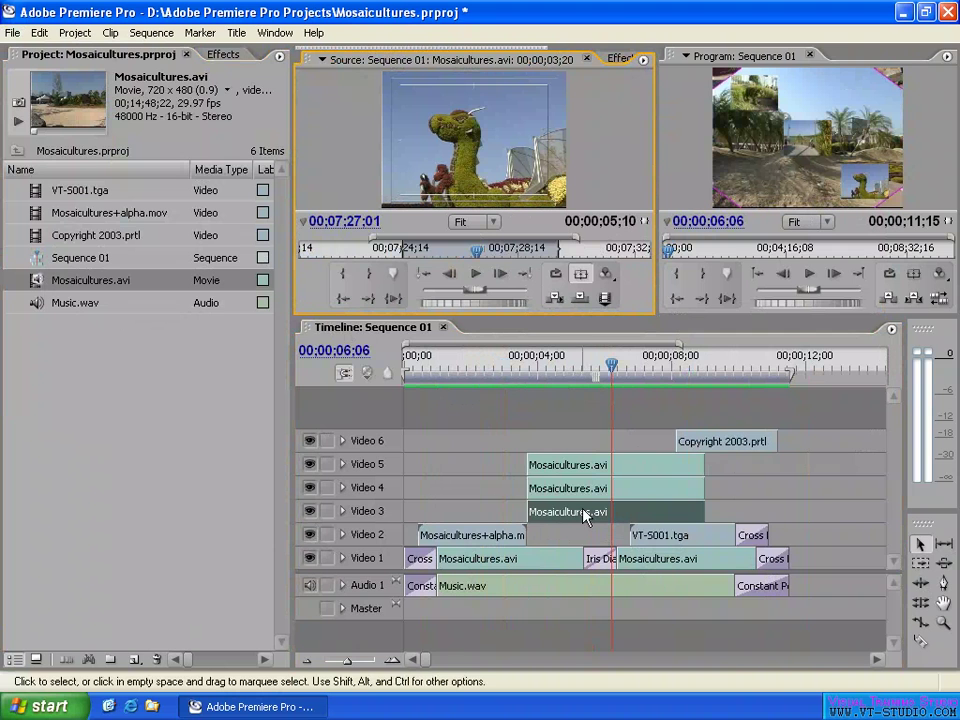
drag(575, 238, 649, 236)
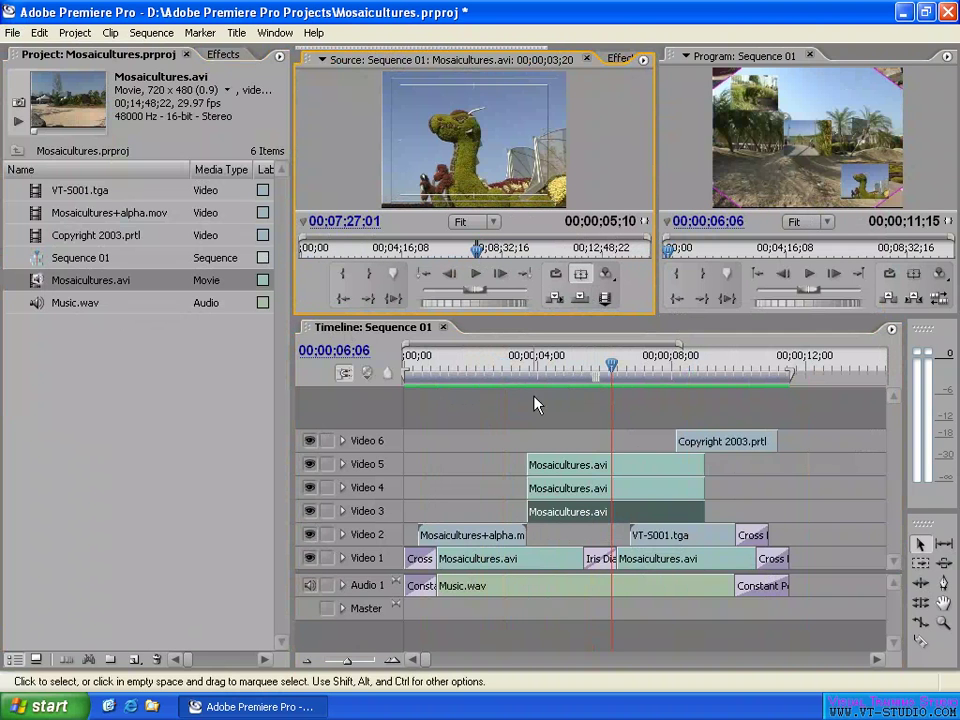
Open the Video 4 and Video 5 Mosaicultures.avi clips in the Source monitor in turn to compare their used ranges
double_click(596, 489)
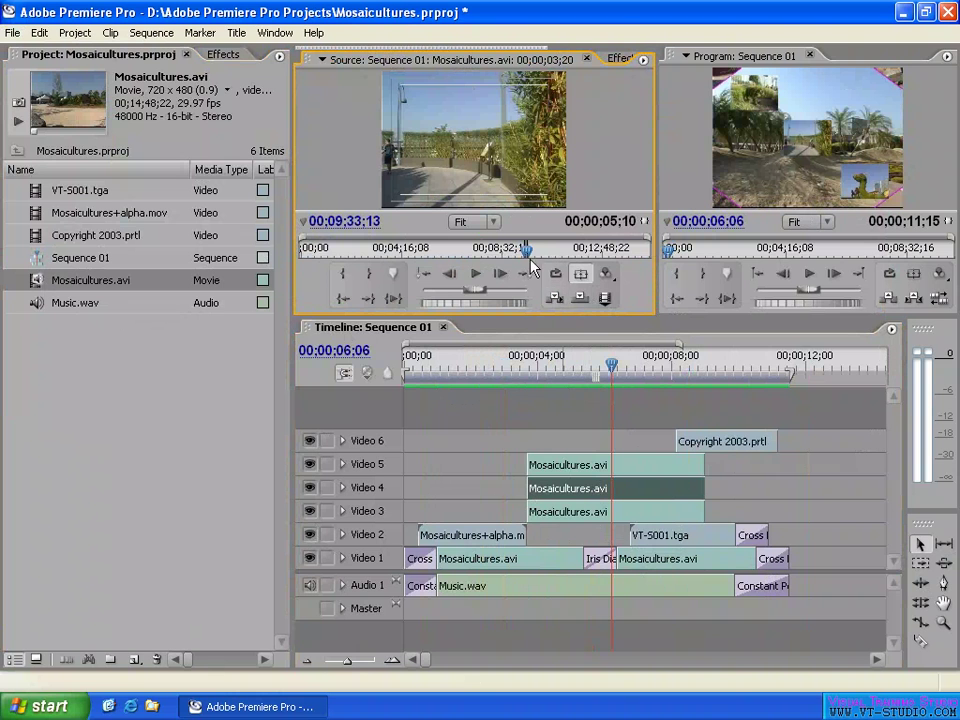
click(606, 470)
double_click(606, 470)
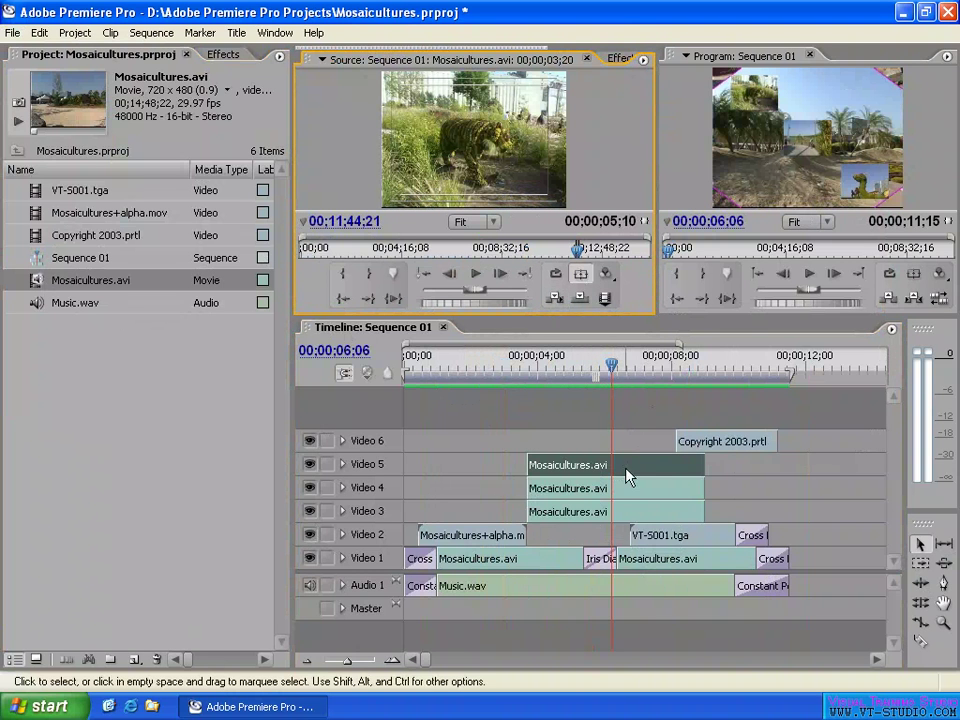
Examine the Video 5 clip's Position keyframes and motion path in Effect Controls, scrubbing from 00;00;03;20 through 00;00;04;27 and 00;00;07;25 to 00;00;08;24
click(619, 59)
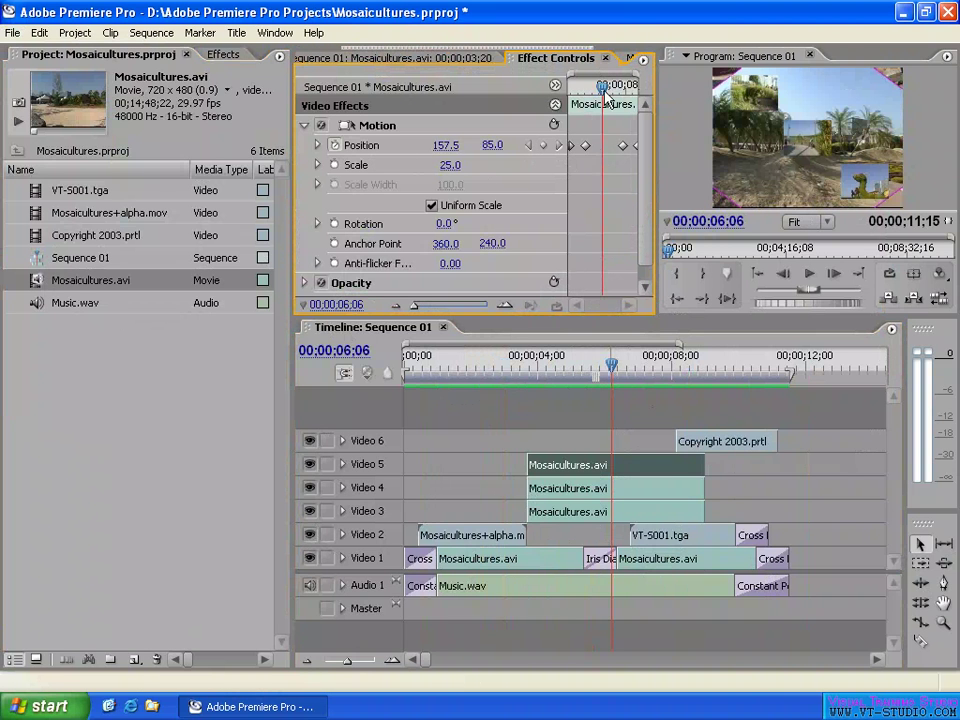
drag(605, 92, 540, 87)
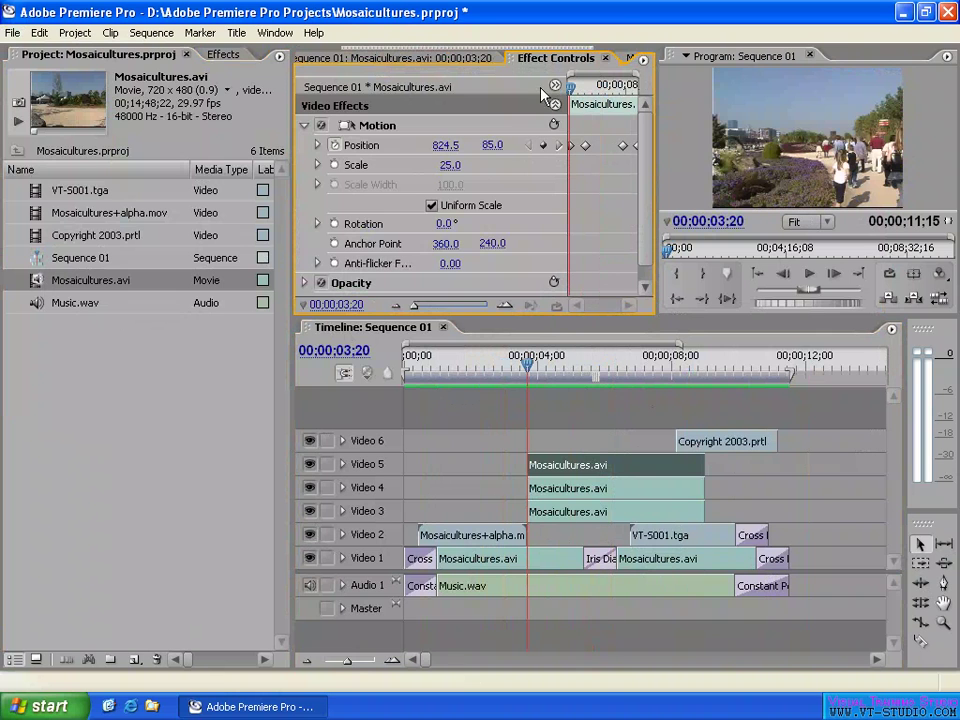
click(570, 464)
click(375, 127)
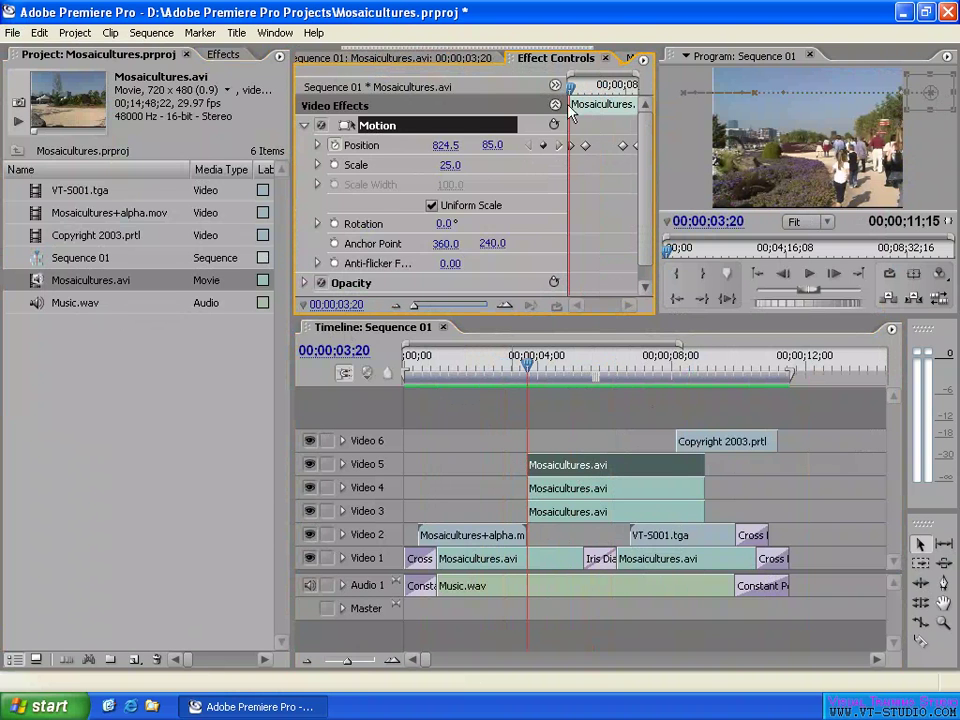
drag(572, 92, 587, 90)
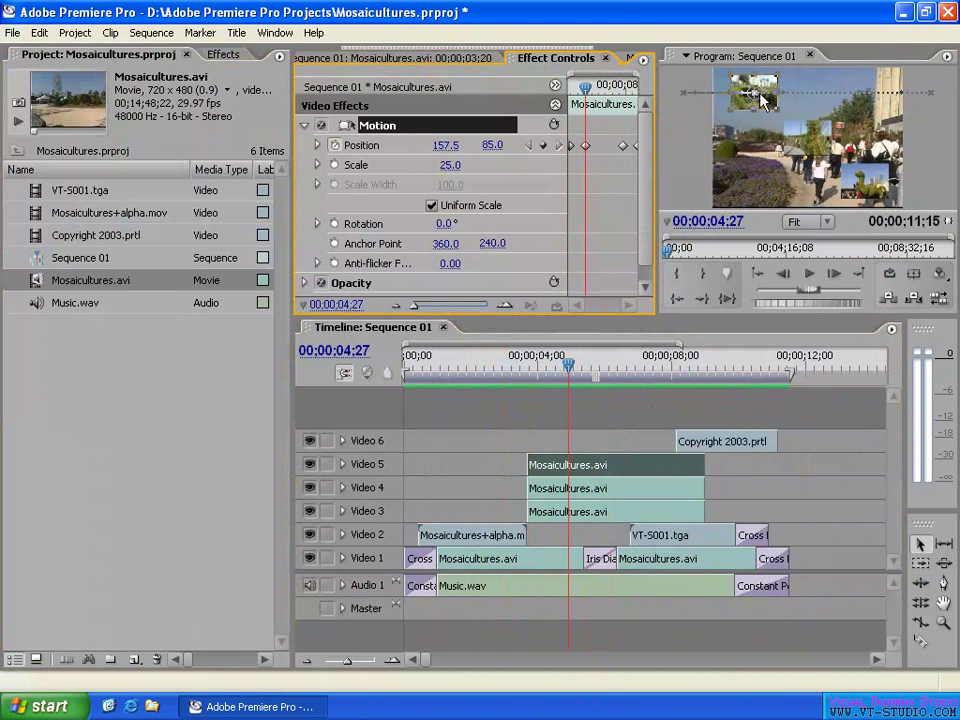
drag(587, 88, 629, 90)
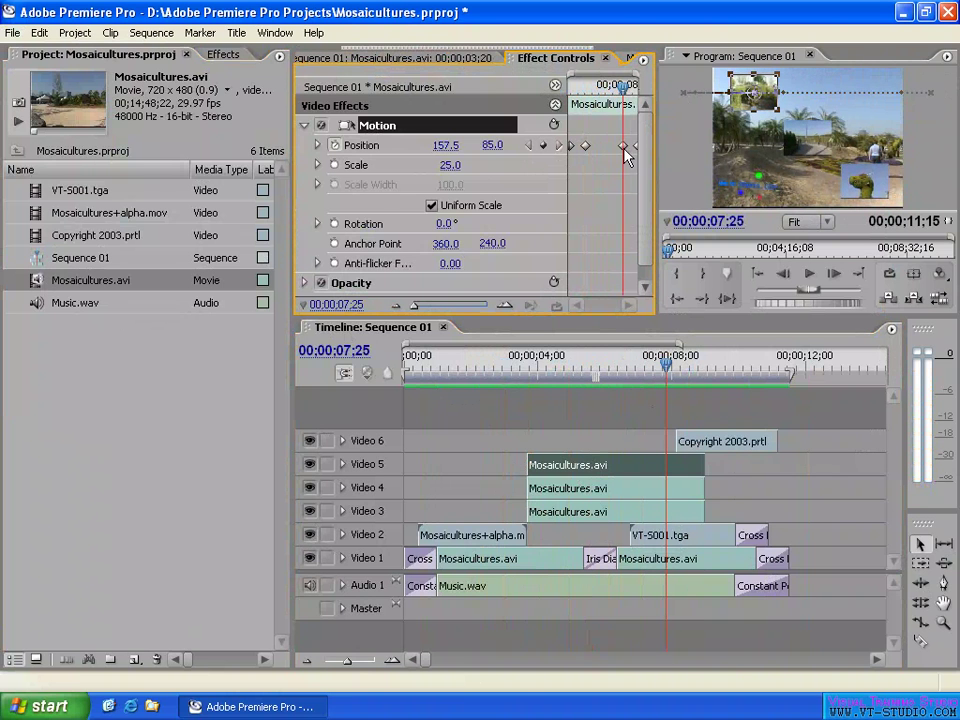
drag(623, 88, 635, 90)
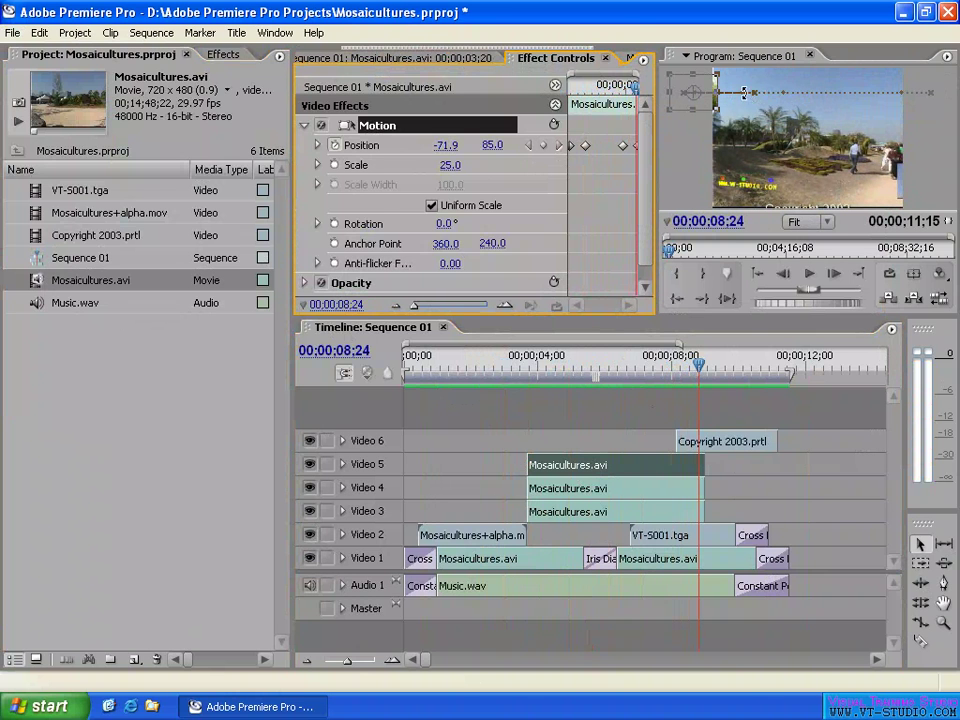
Examine the Video 4 clip's Scale keyframes and Motion properties, scrubbing from 00;00;03;20 to 00;00;09;00
click(618, 492)
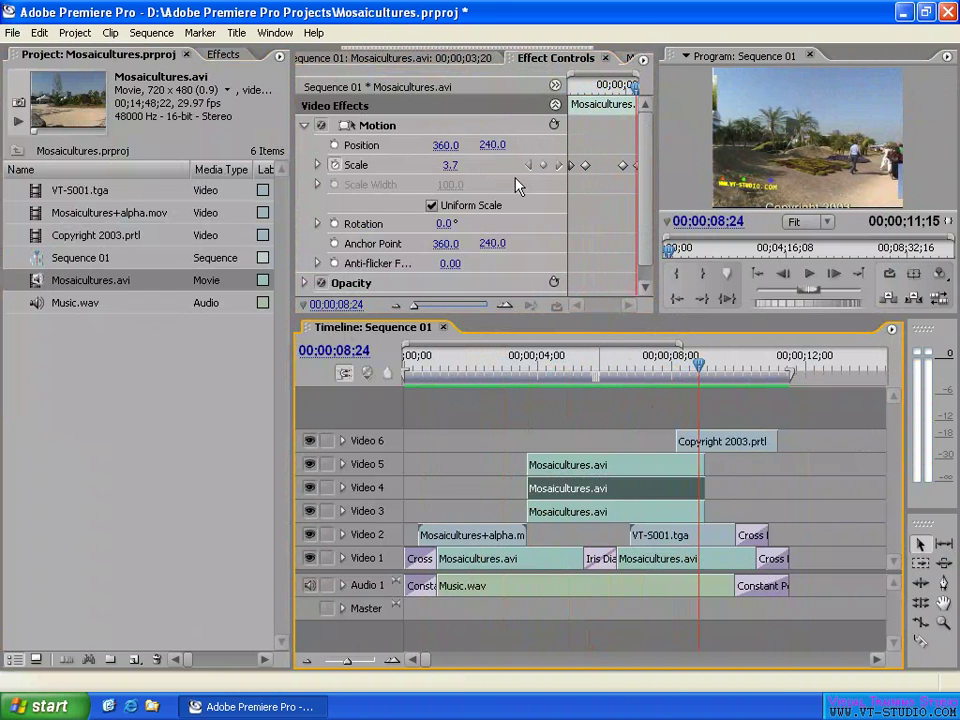
drag(590, 92, 570, 96)
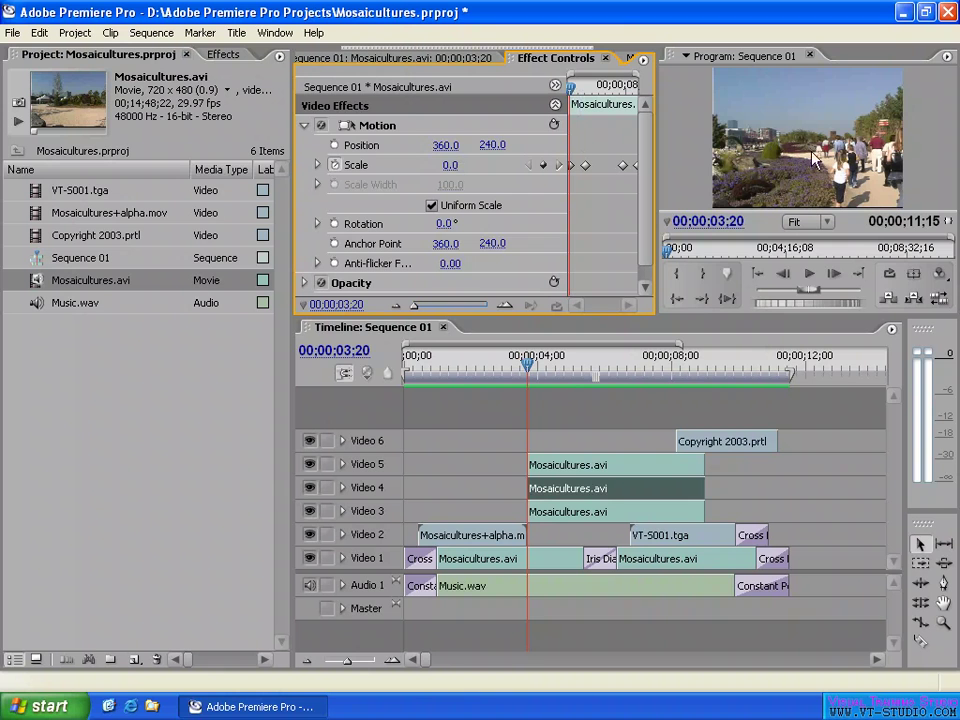
drag(573, 90, 590, 92)
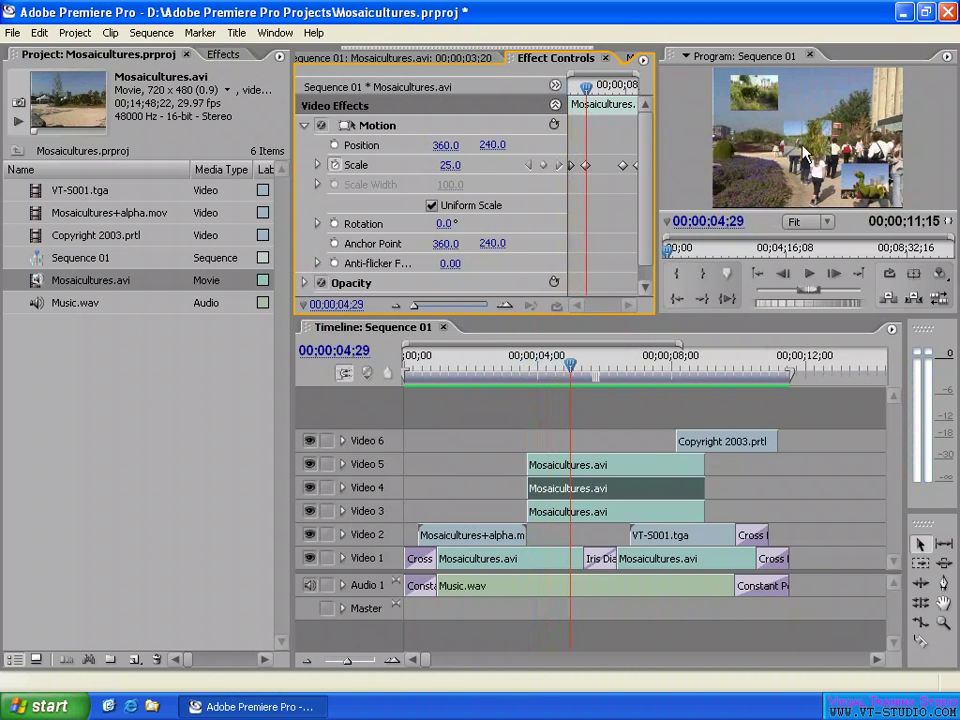
drag(586, 90, 627, 93)
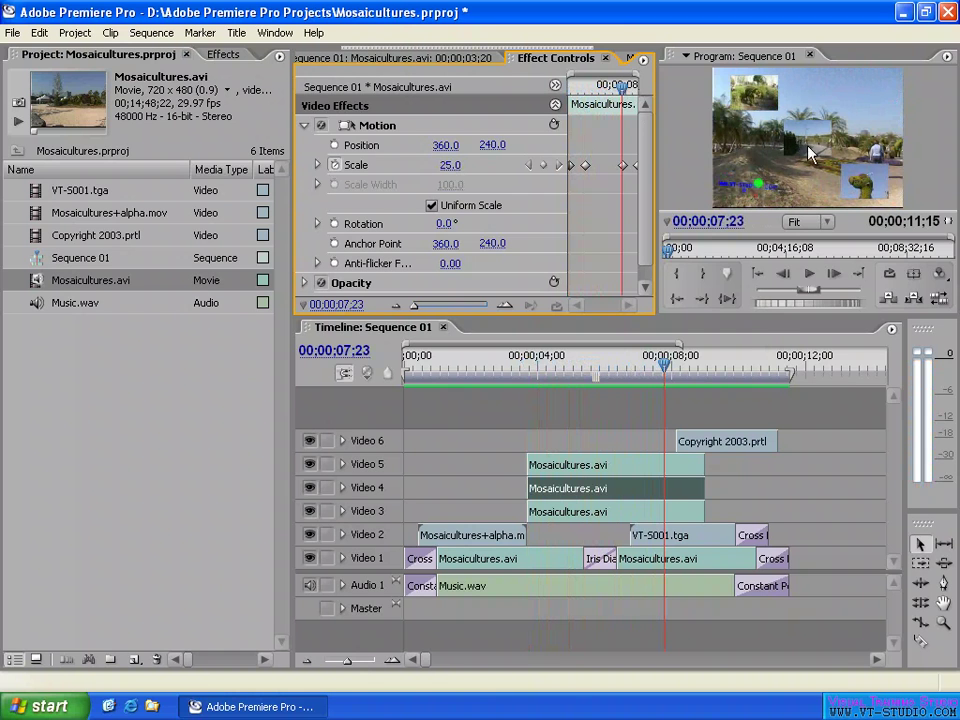
drag(626, 91, 633, 92)
click(380, 125)
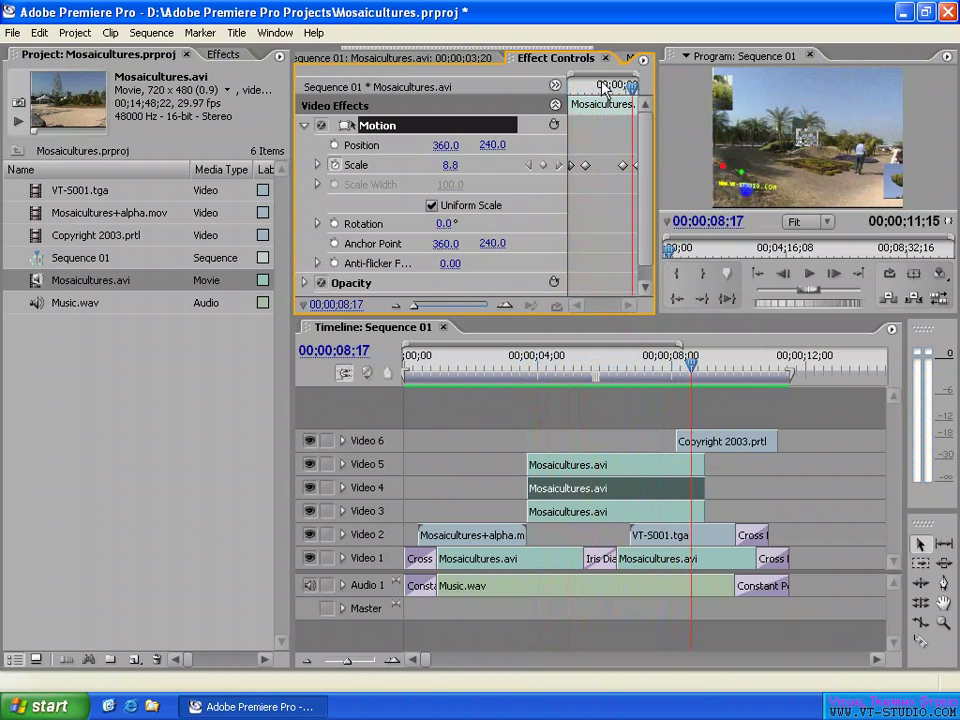
mouse_move(634, 86)
mouse_down()
mouse_move(618, 88)
mouse_move(643, 93)
mouse_up()
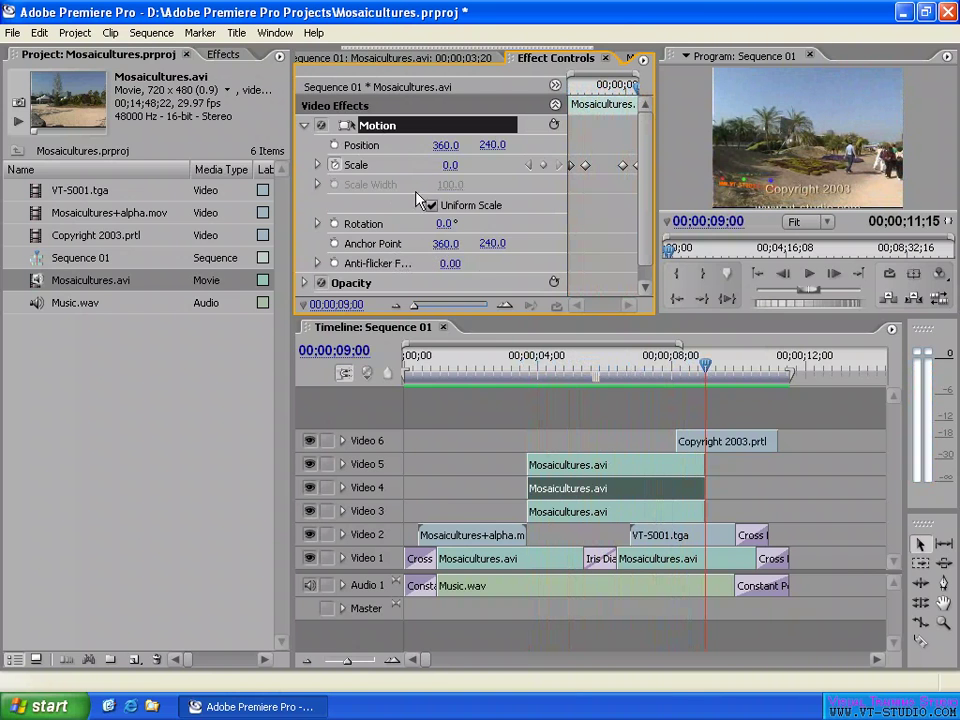
click(304, 126)
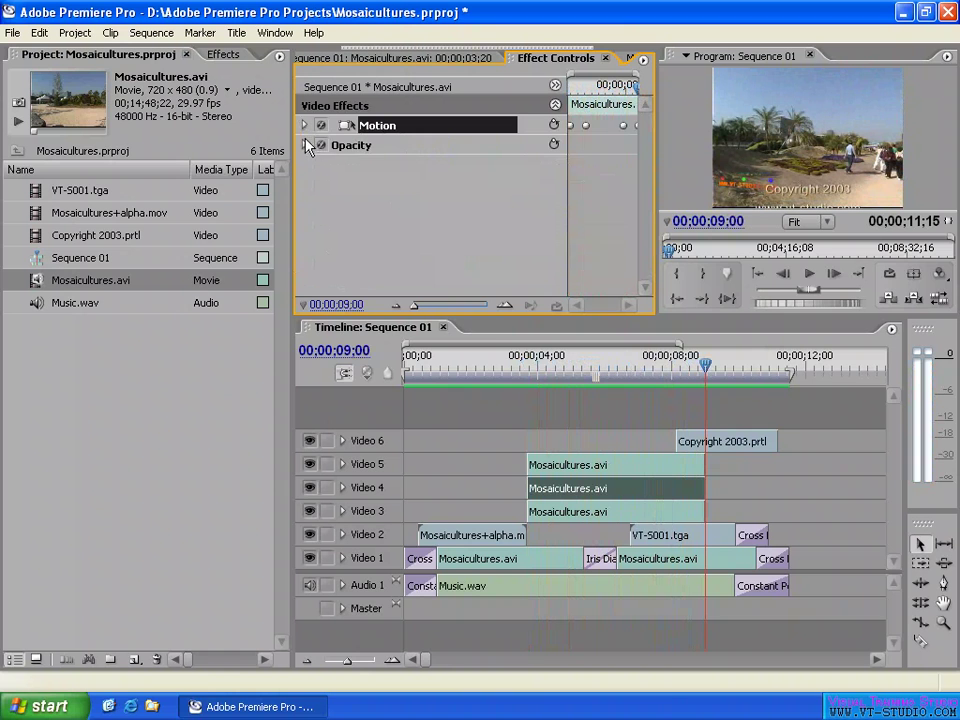
click(304, 126)
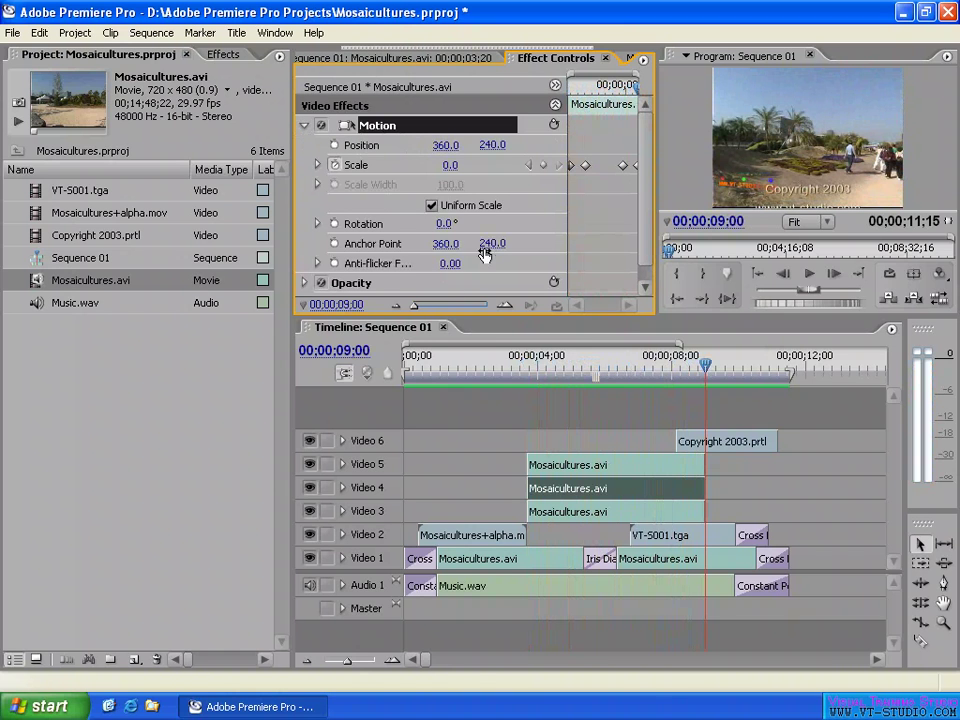
Select the Copyright 2003.prtl title on Video 6 and preview its roll from about 00;00;08;19 to 00;00;10;22
click(702, 364)
click(715, 440)
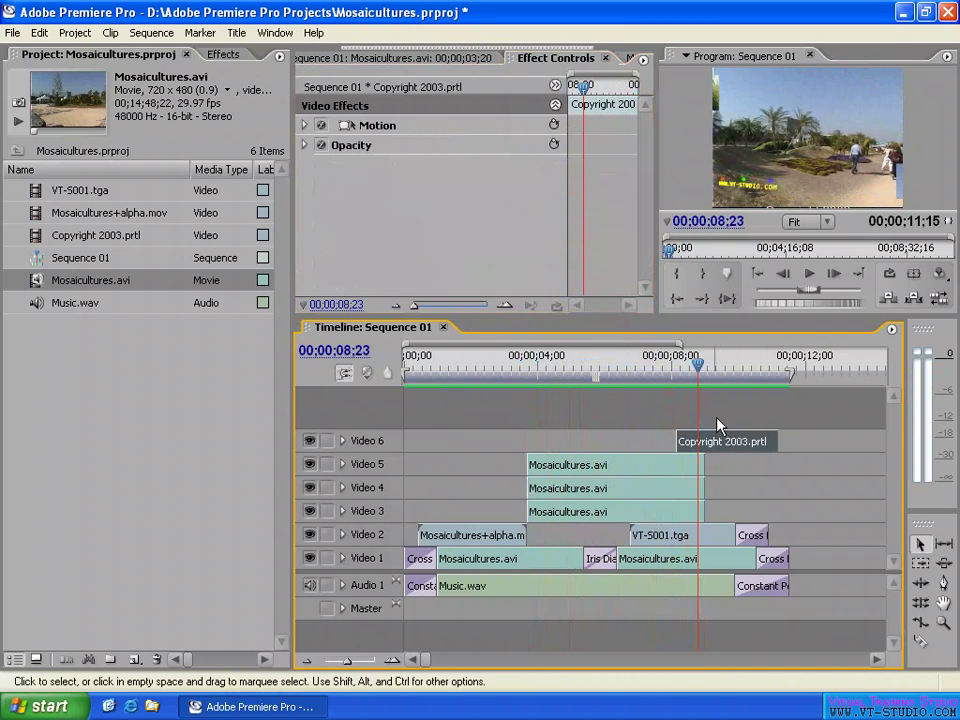
click(691, 368)
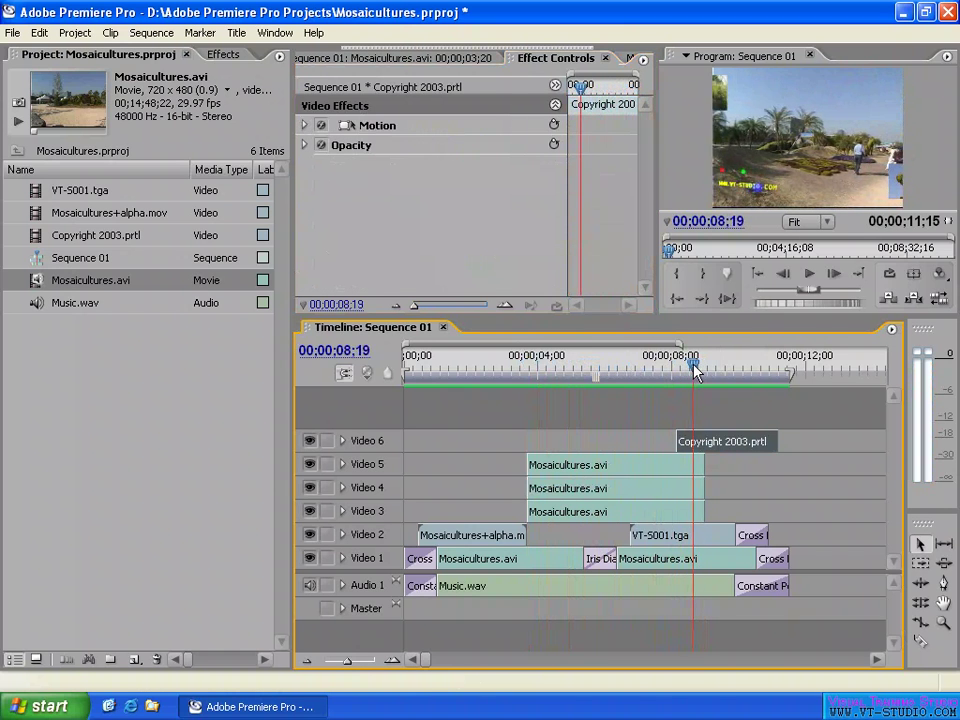
click(275, 32)
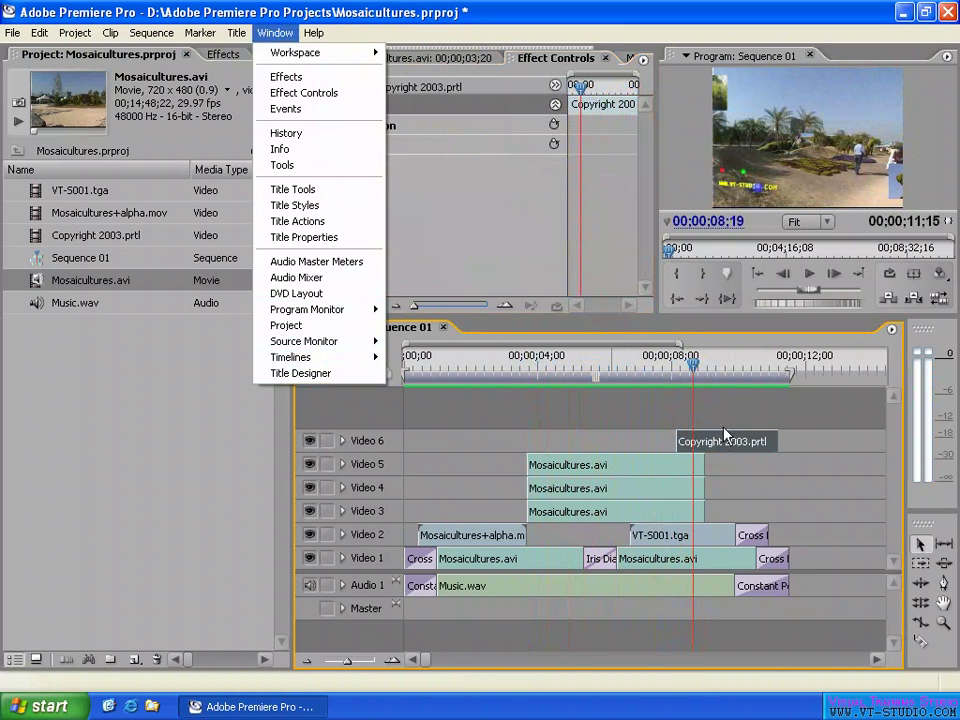
click(694, 368)
mouse_move(694, 368)
mouse_down()
mouse_move(683, 368)
mouse_move(698, 368)
mouse_up()
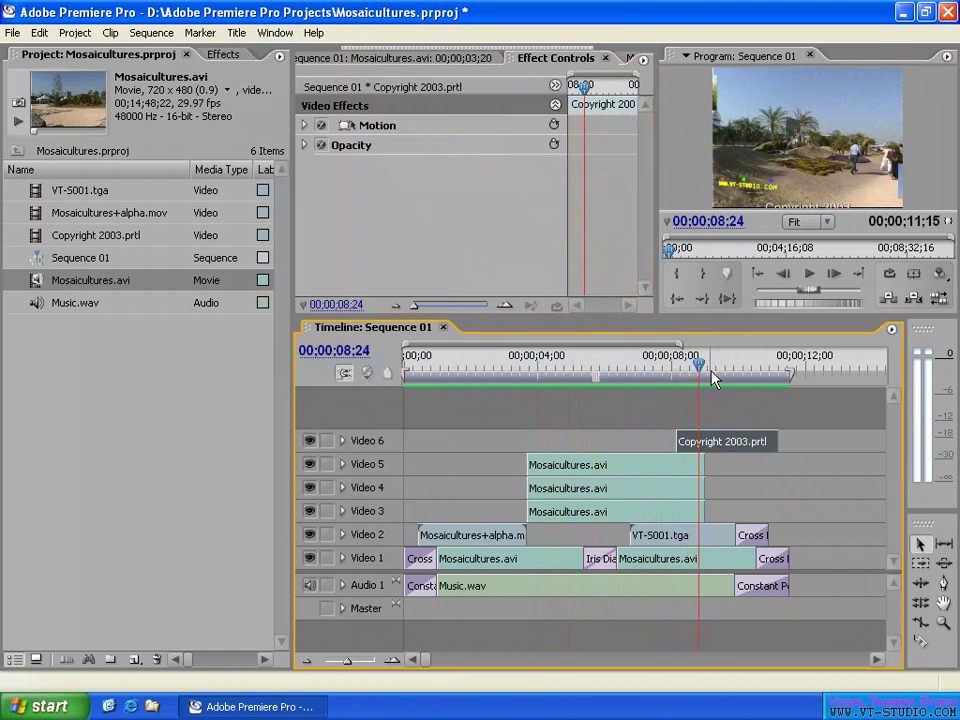
drag(698, 368, 720, 368)
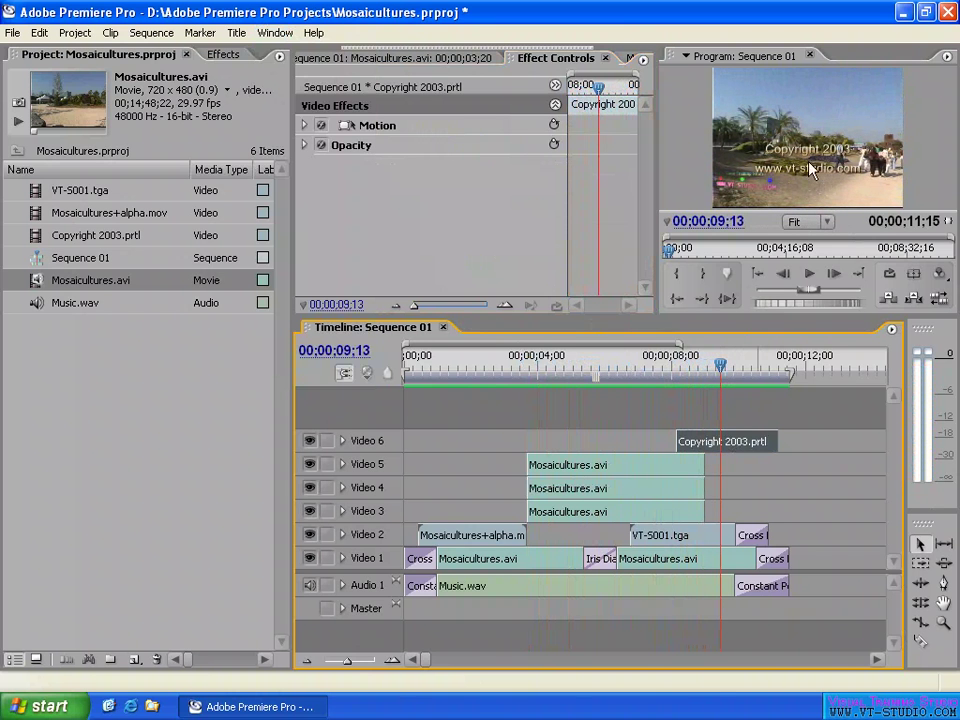
drag(721, 368, 764, 369)
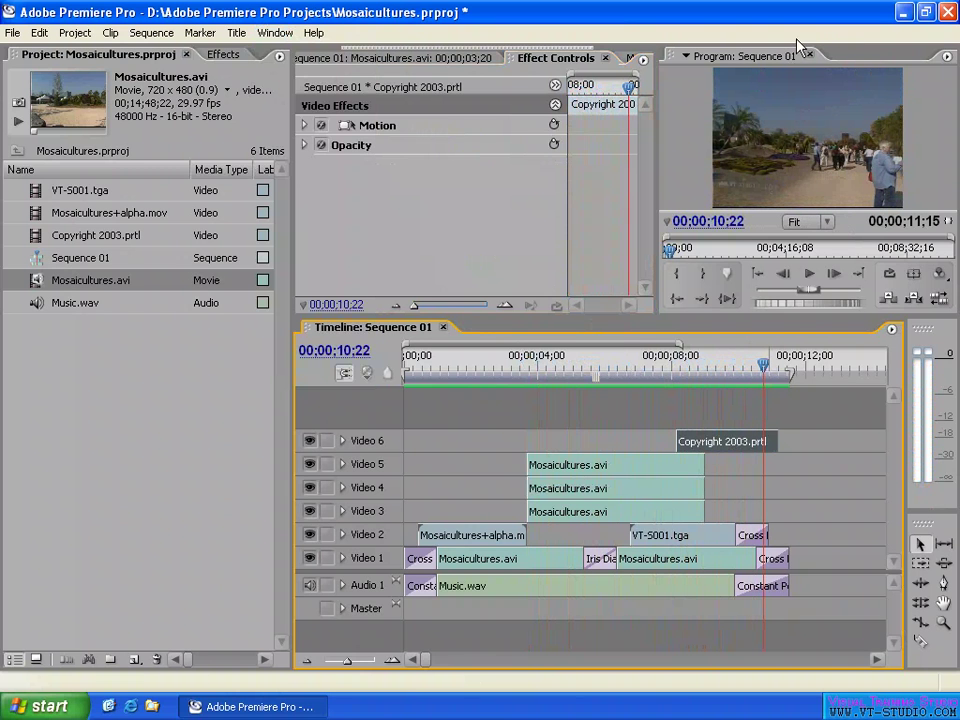
Preview the sequence at 00;00;06;05, inspect the opening Cross Dissolve on Video 1 and show the list of available effects
click(620, 402)
click(611, 369)
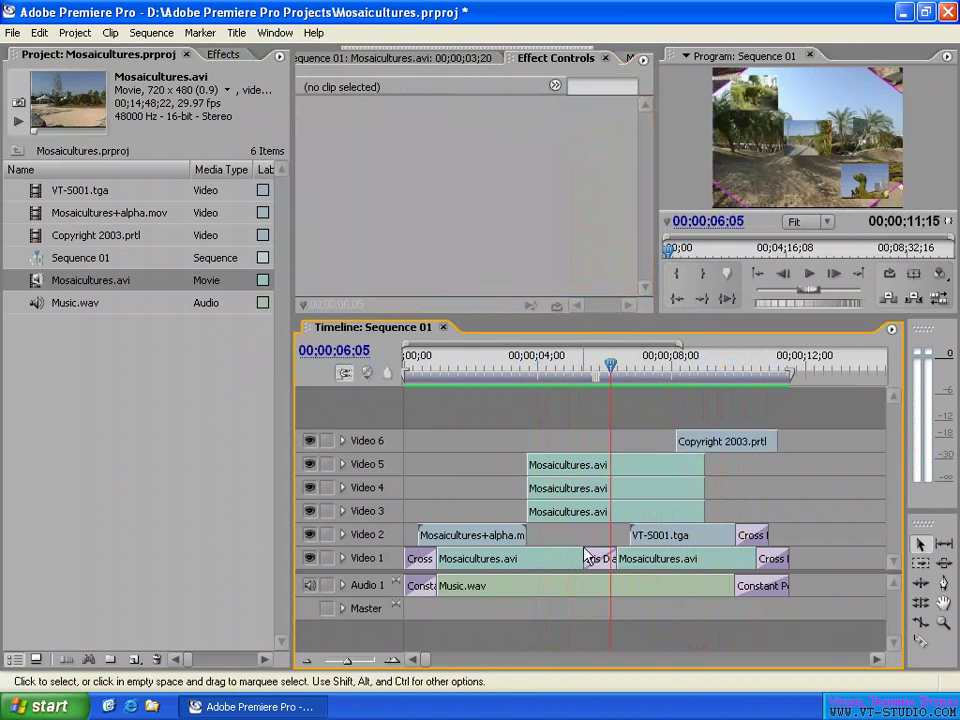
click(420, 558)
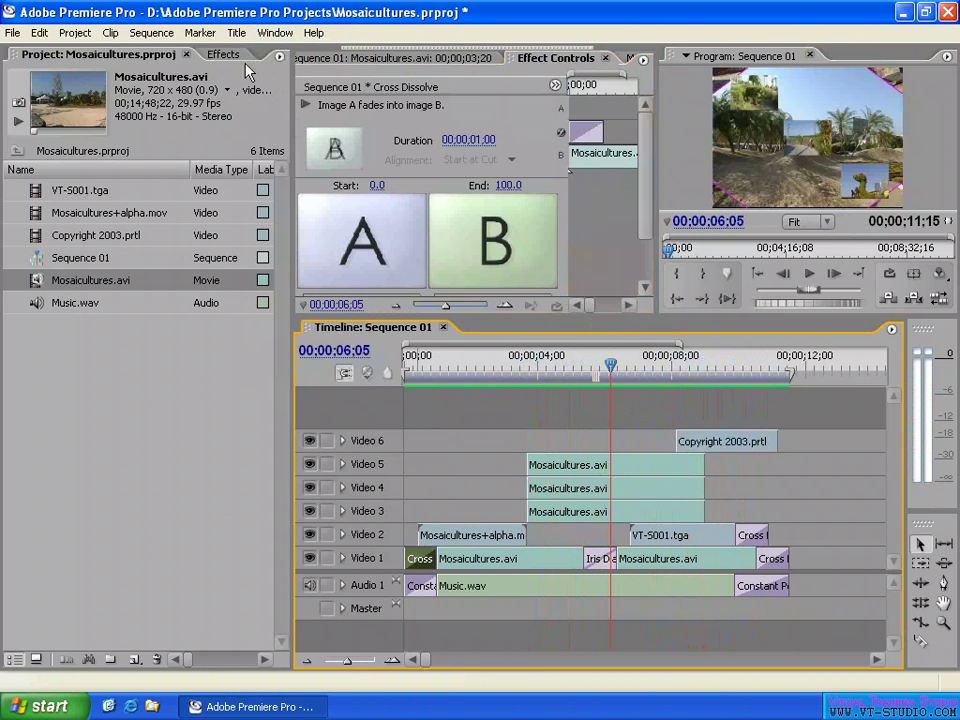
click(224, 54)
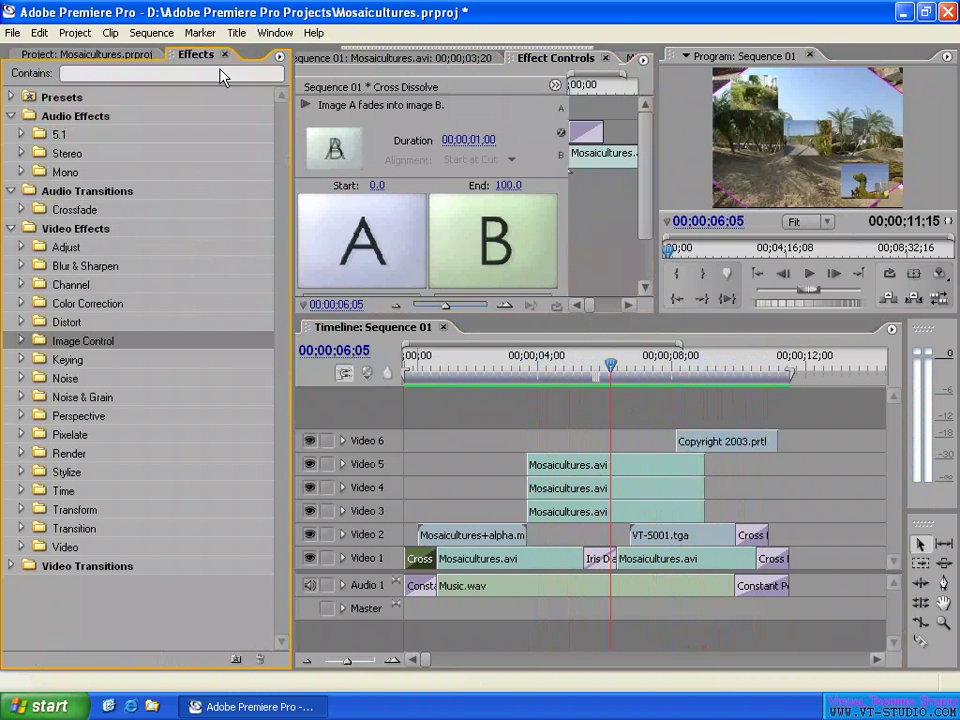
Inspect the settings of the Iris and Cross Dissolve transitions on Video 1 and 2 and both Constant Power transitions on Audio 1
click(604, 559)
click(772, 558)
click(772, 588)
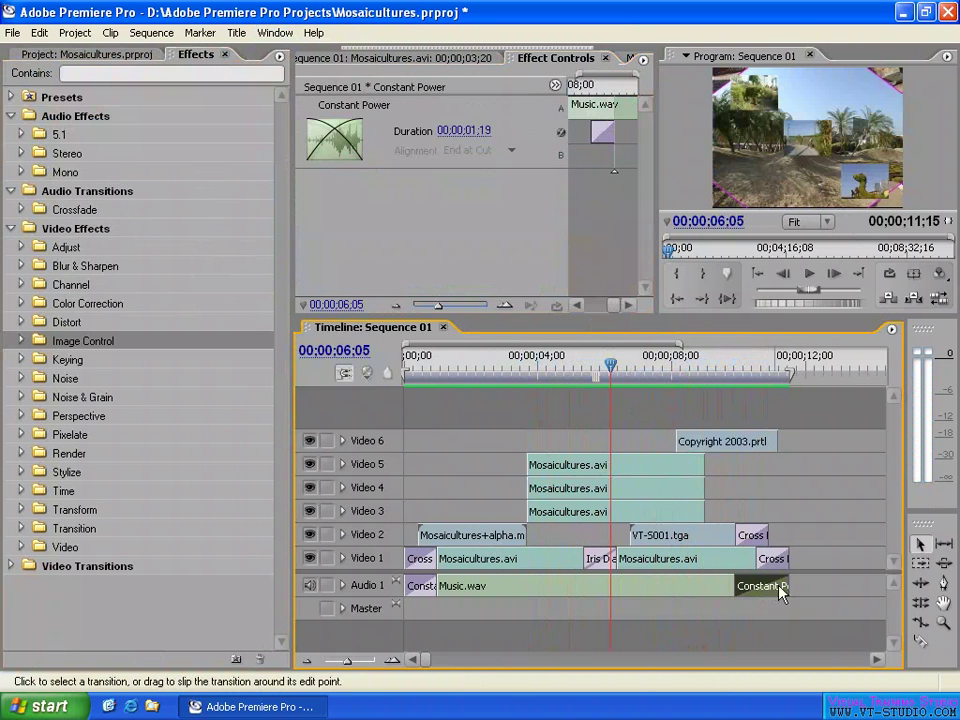
click(420, 586)
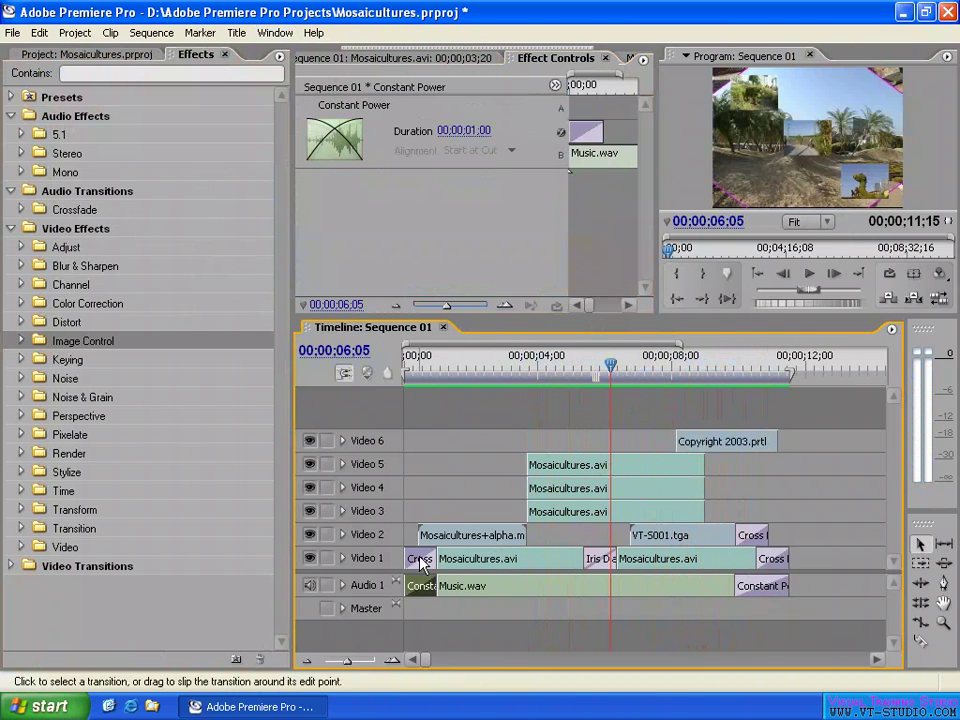
click(420, 560)
click(596, 560)
click(755, 536)
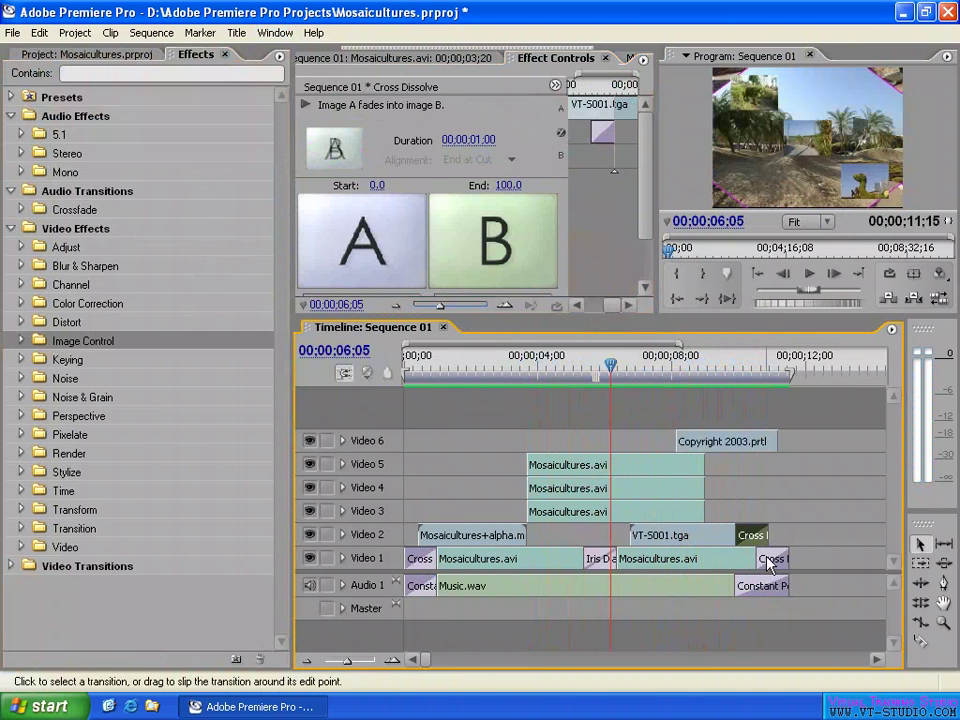
click(770, 560)
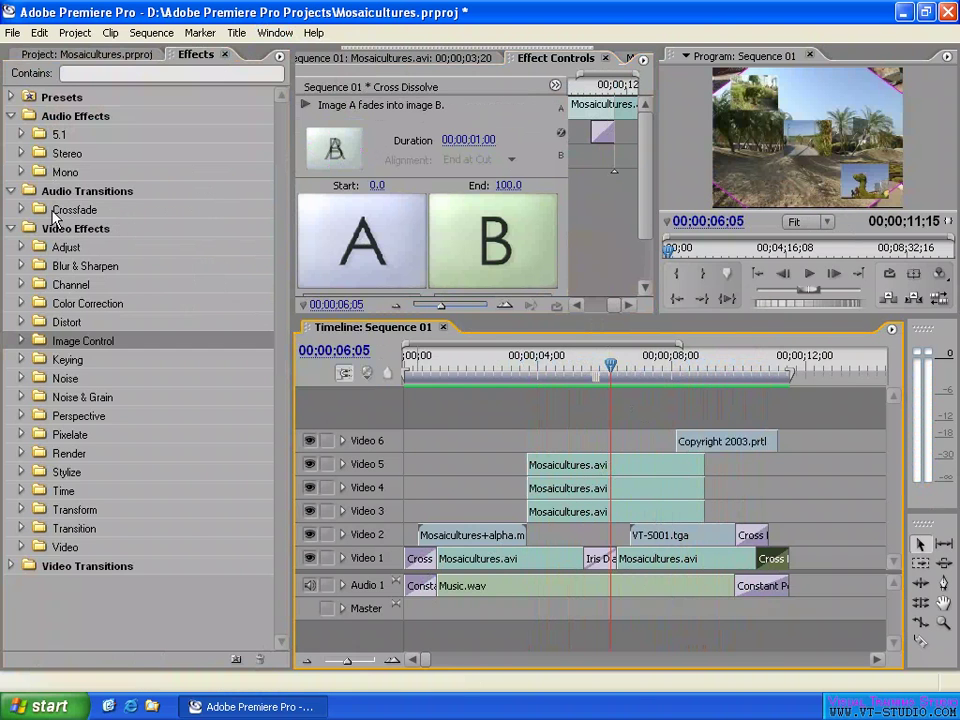
Collapse the Video Effects and Audio Effects groups, and collapse the Motion properties of the Video 4 clip
click(11, 229)
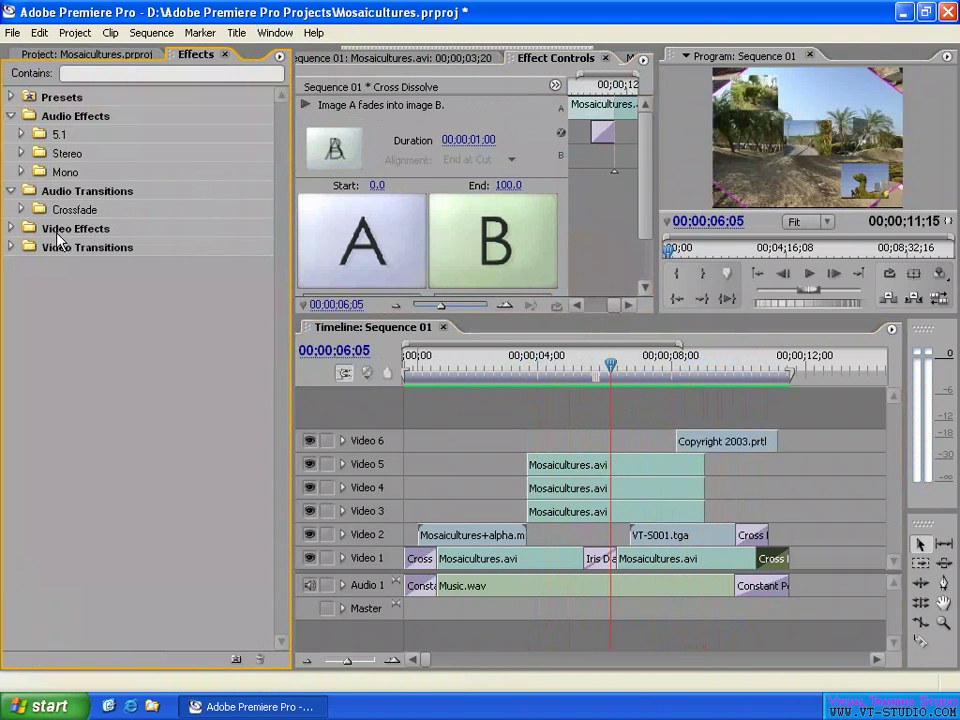
click(11, 116)
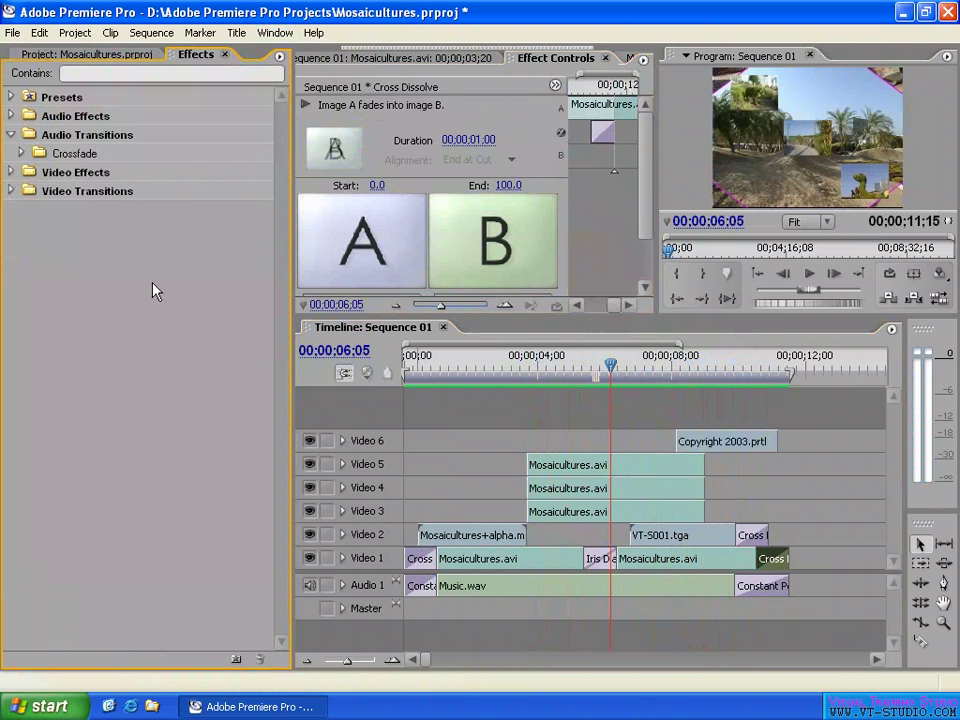
click(610, 488)
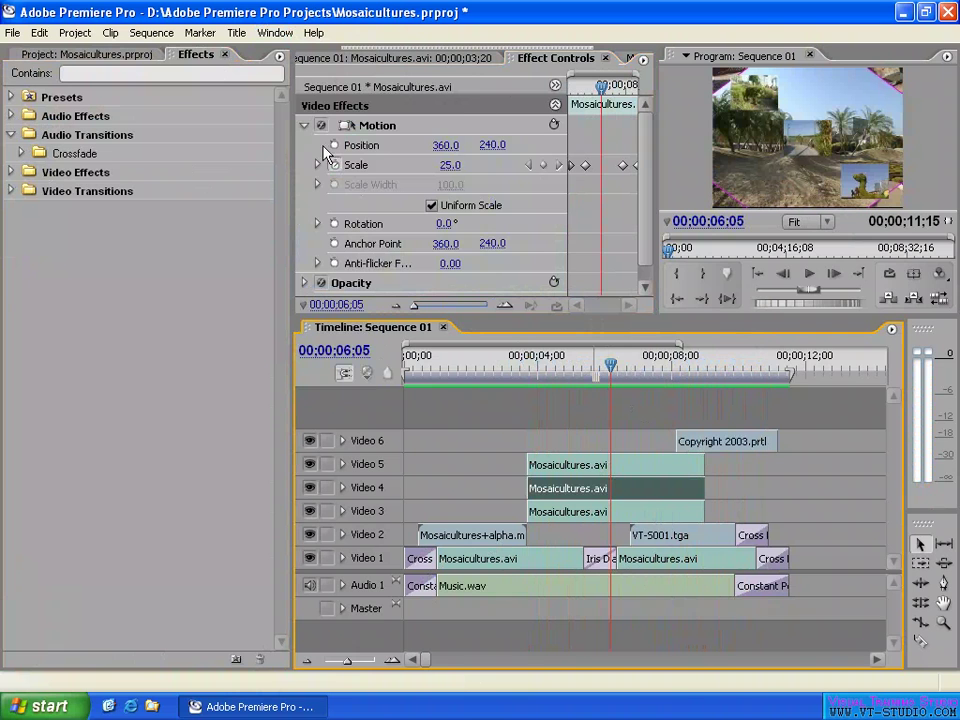
click(304, 126)
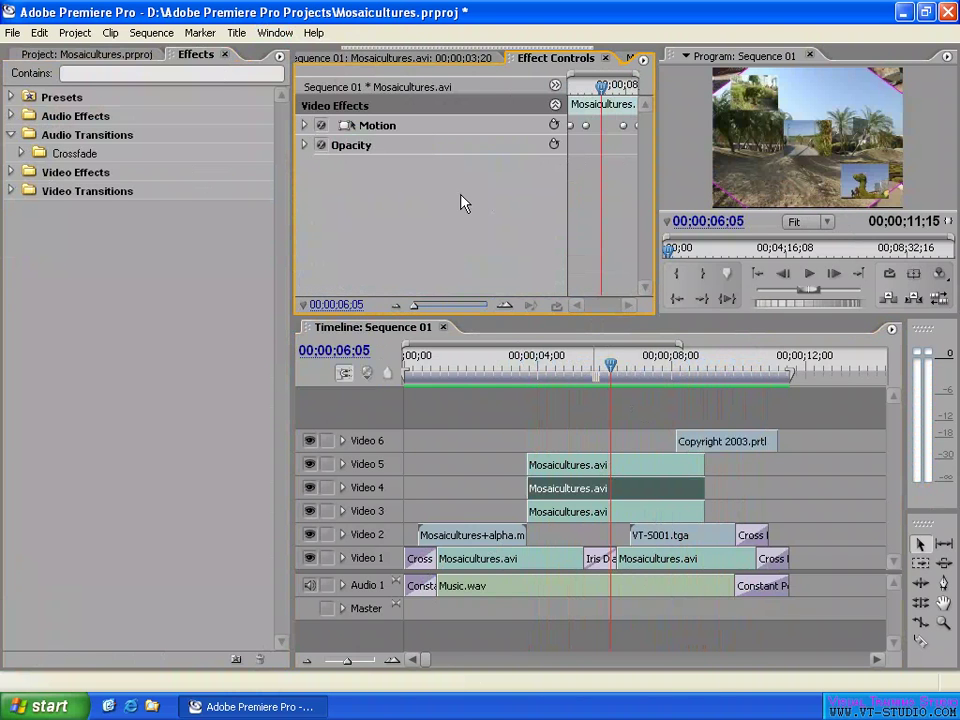
Deselect the Video 4 clip and preview the sequence from 00;00;04;29 to 00;00;06;06
click(600, 406)
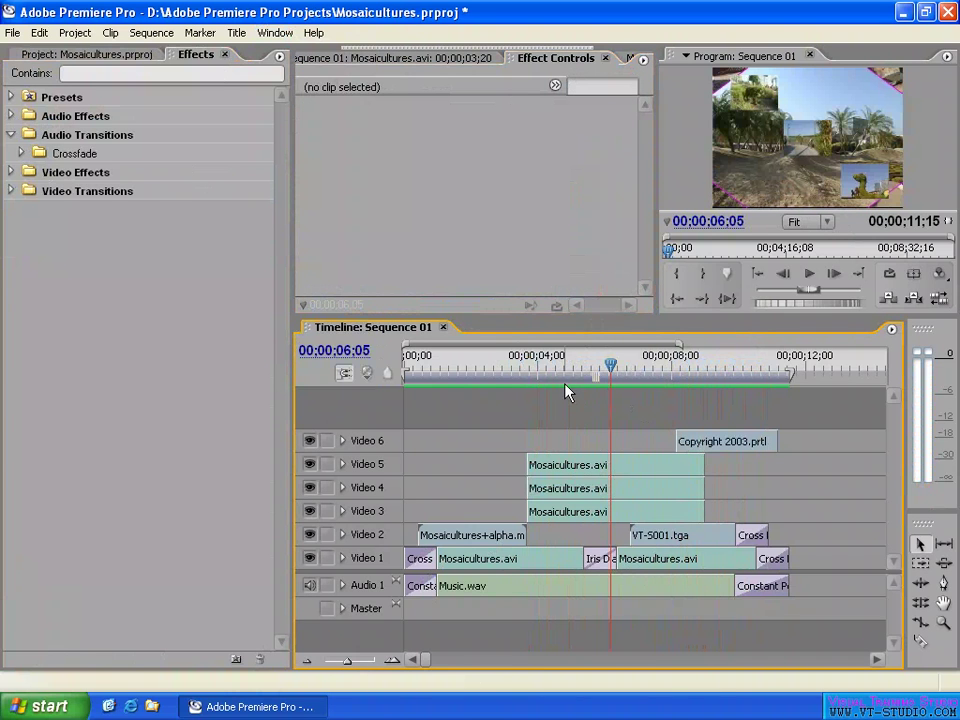
click(570, 368)
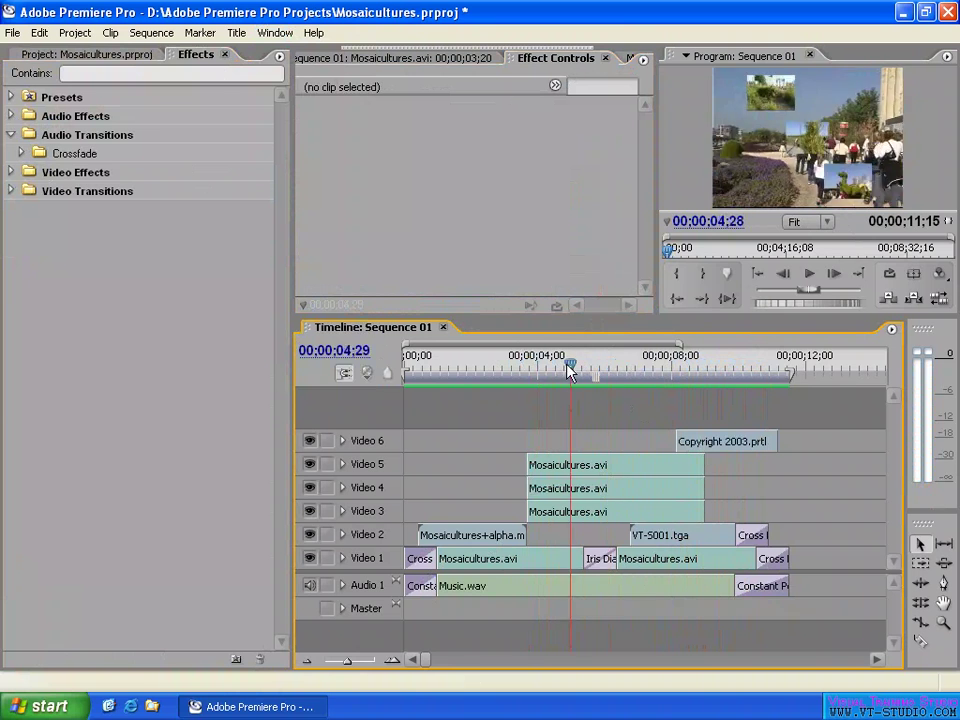
drag(570, 370, 612, 370)
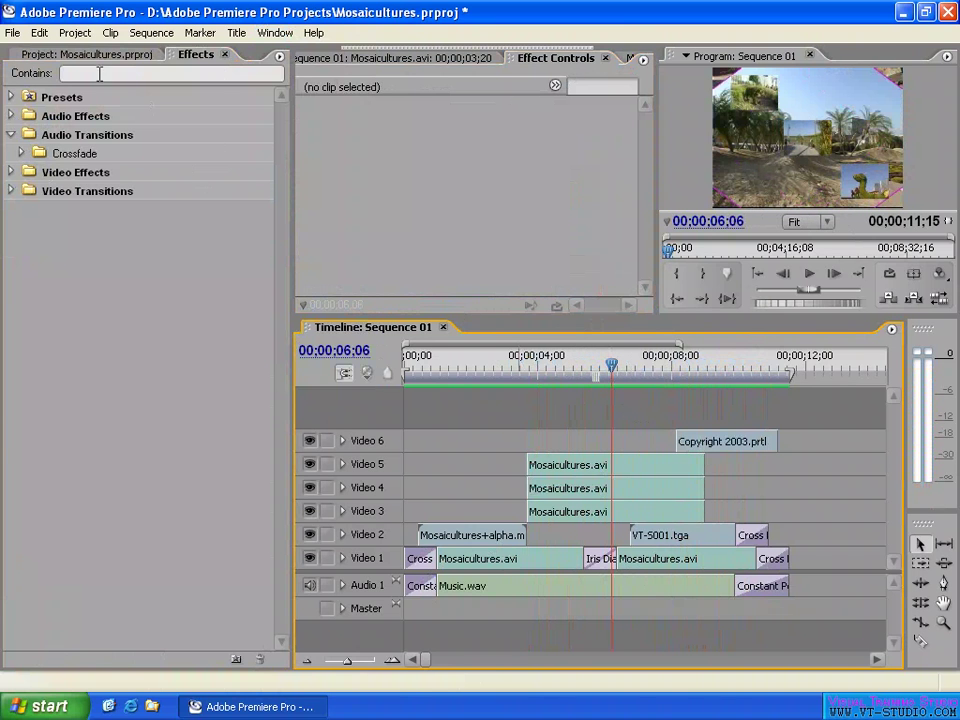
Examine the export options and the output formats offered by Adobe Media Encoder, and leave the export settings without exporting
click(13, 33)
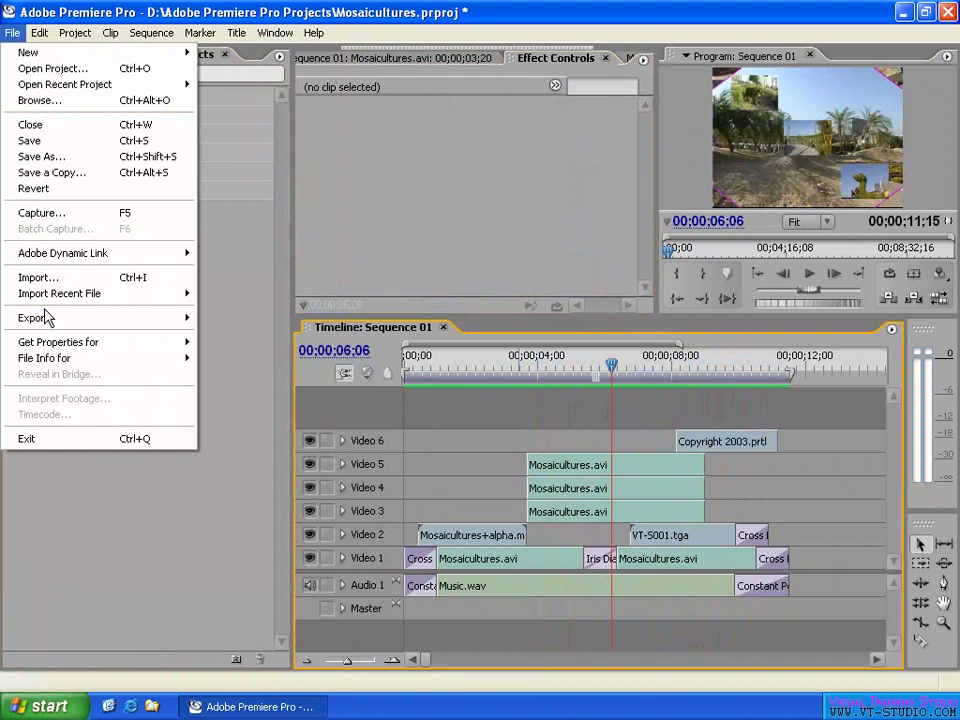
mouse_move(40, 322)
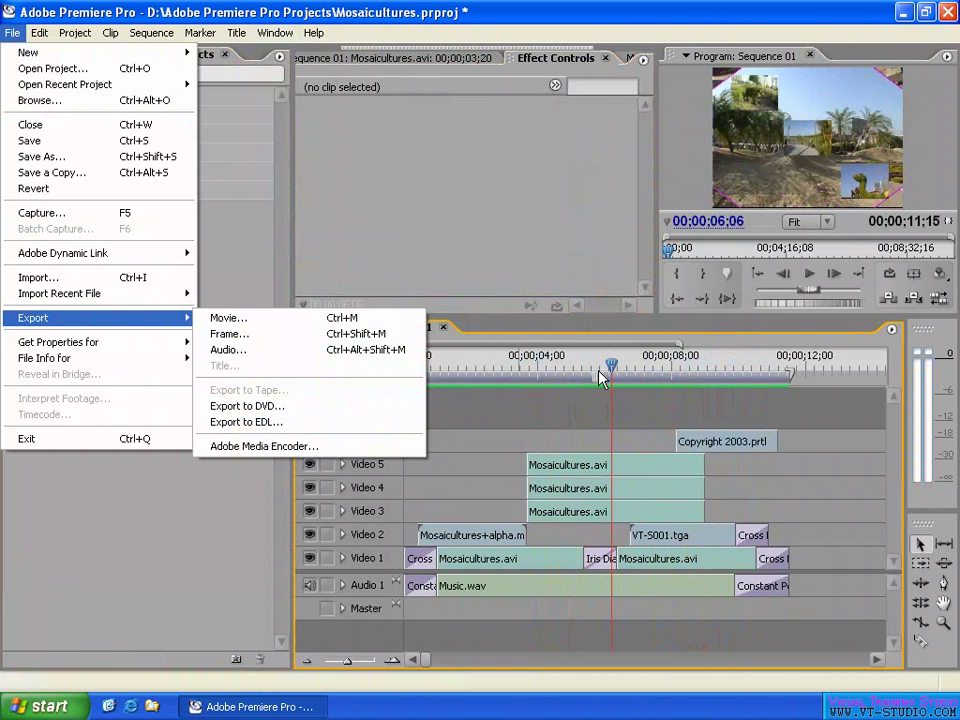
click(244, 446)
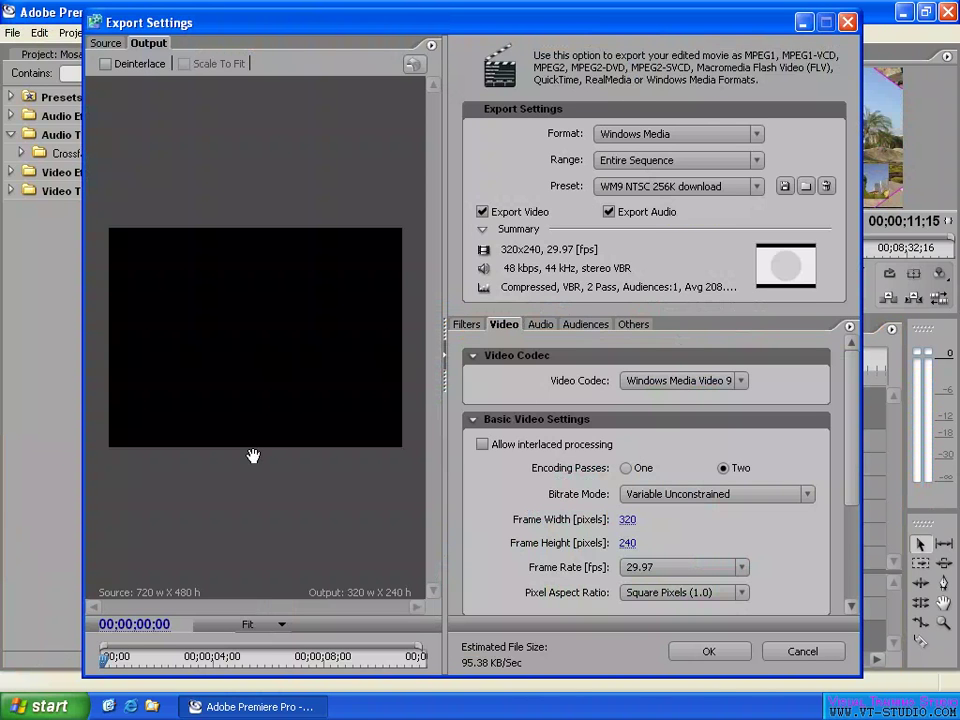
click(653, 137)
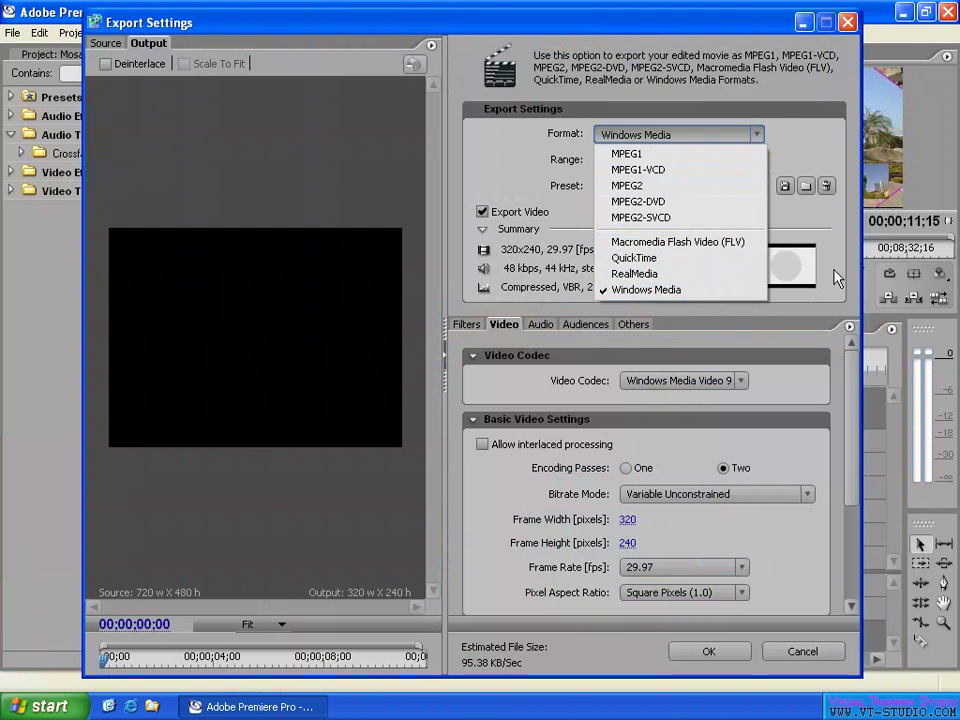
click(830, 243)
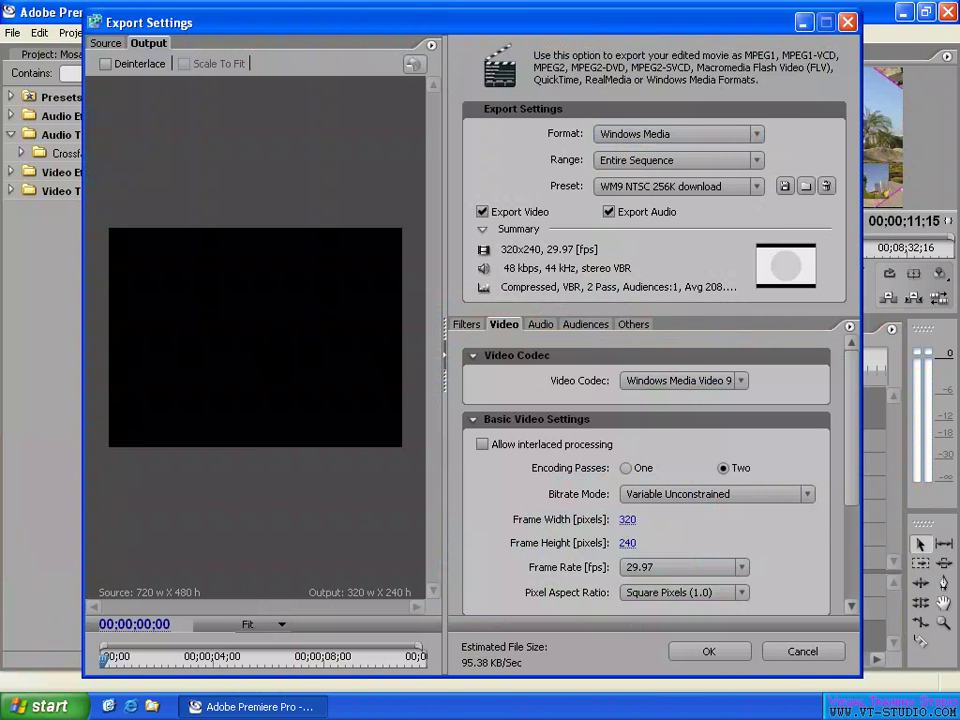
click(805, 652)
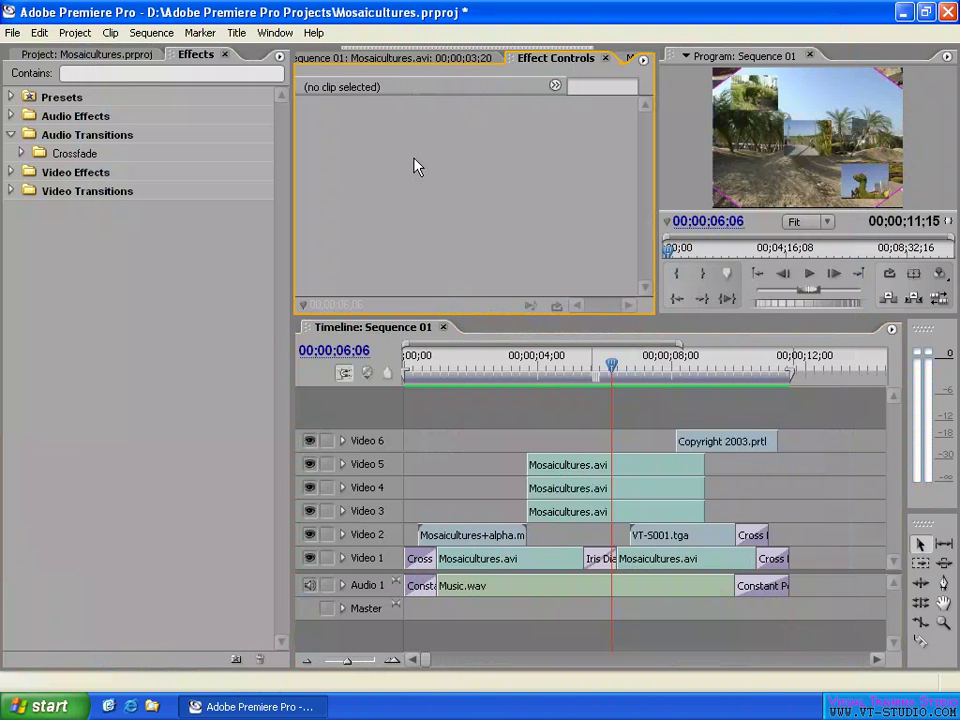
Bring the project's item list back into view and close all clips loaded in the Source monitor
click(72, 56)
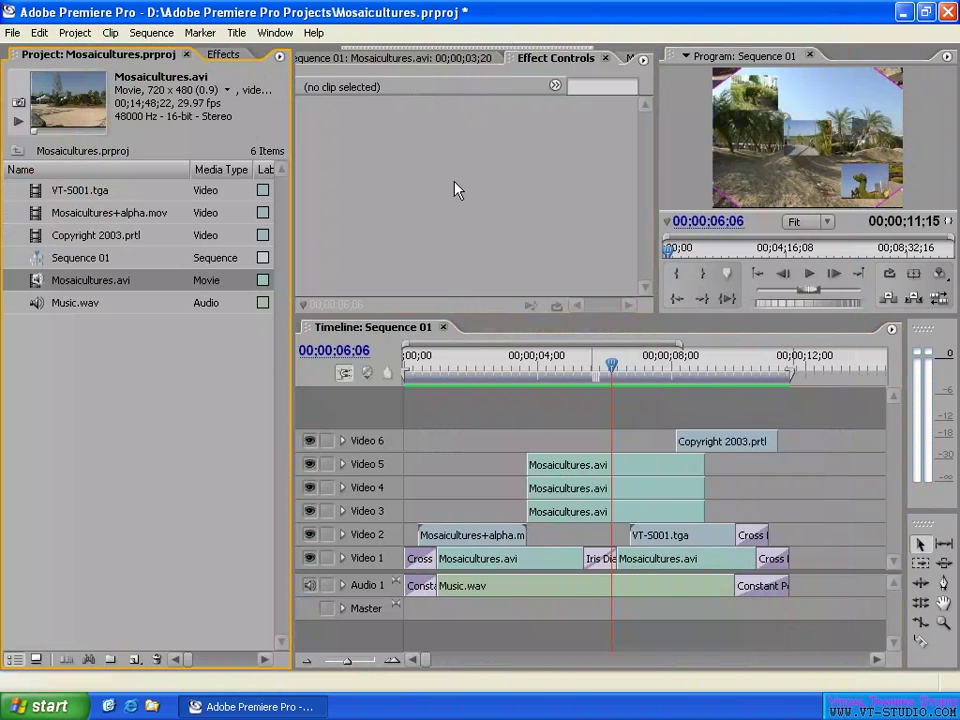
click(309, 59)
click(322, 60)
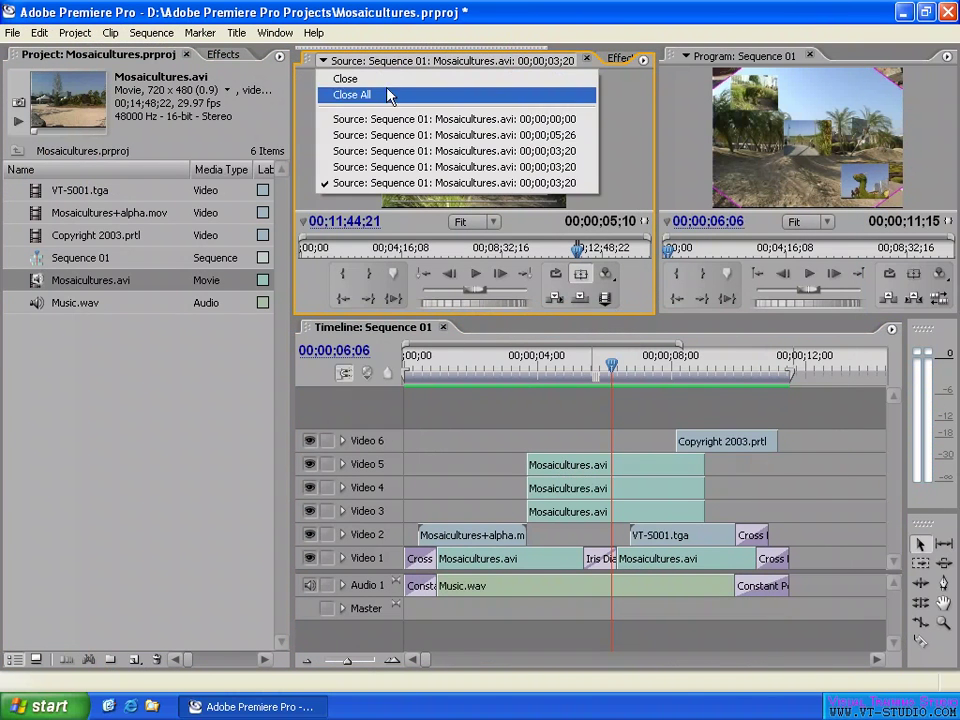
click(388, 95)
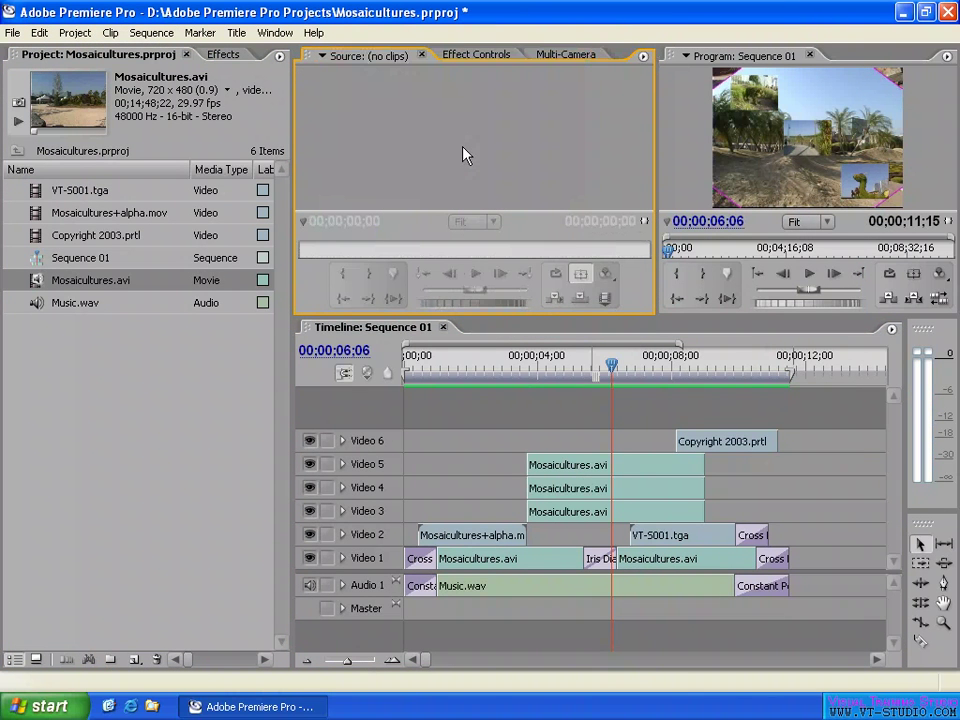